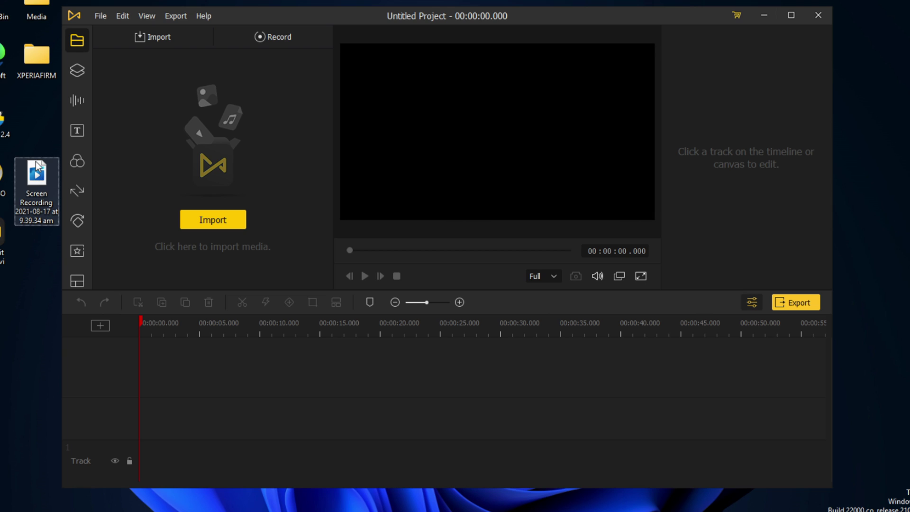
Confirm the Ready to Install summary and install AceMovi into C:\Program Files (x86)\TunesKit AceMovi.
left_click_drag(37, 171, 33, 113)
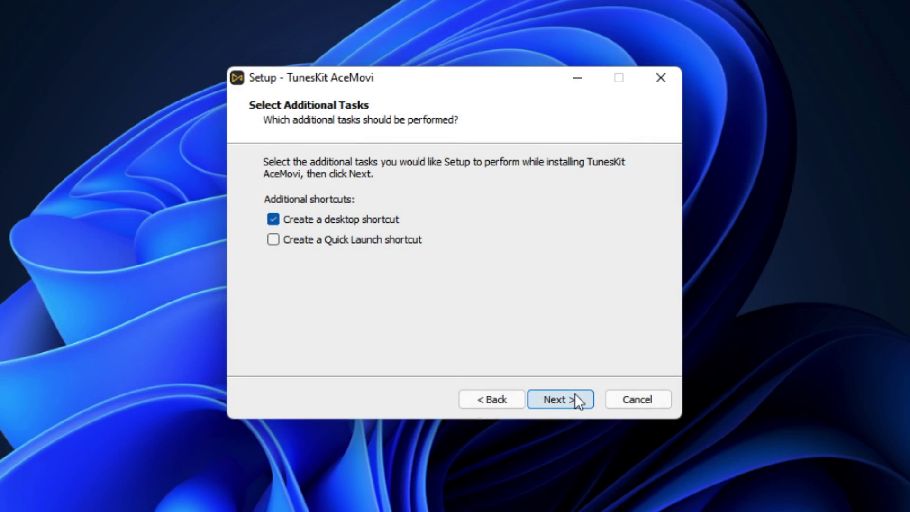
left_click(575, 393)
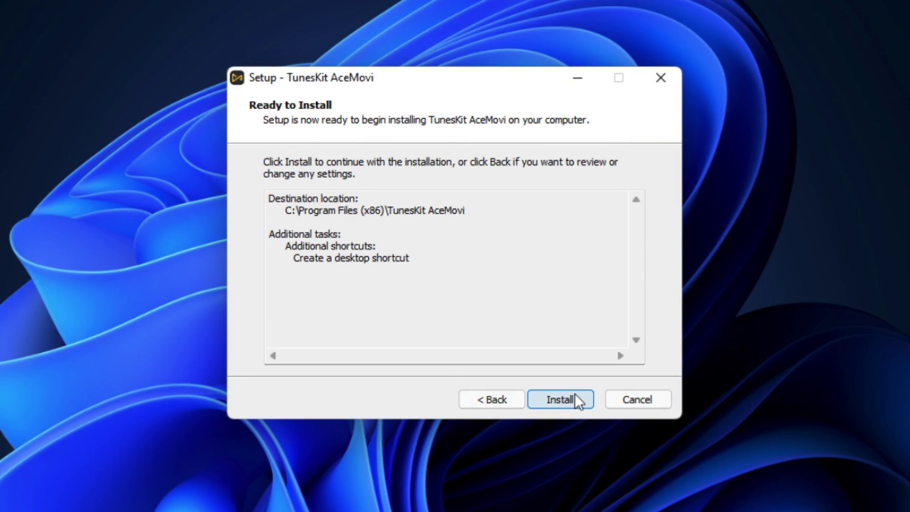
left_click(575, 394)
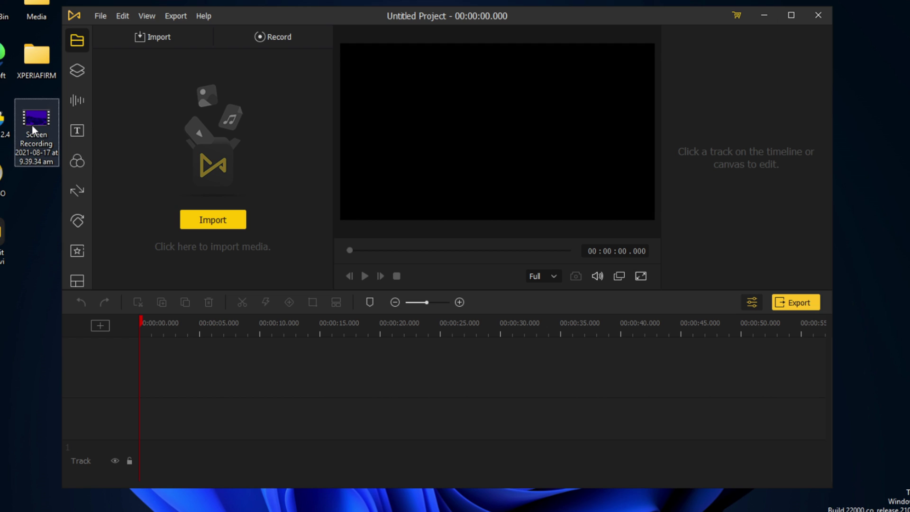
Drop the Screen Recording file onto the timeline, keeping the 1280×720, 25 fps project settings.
left_click_drag(33, 124, 145, 367)
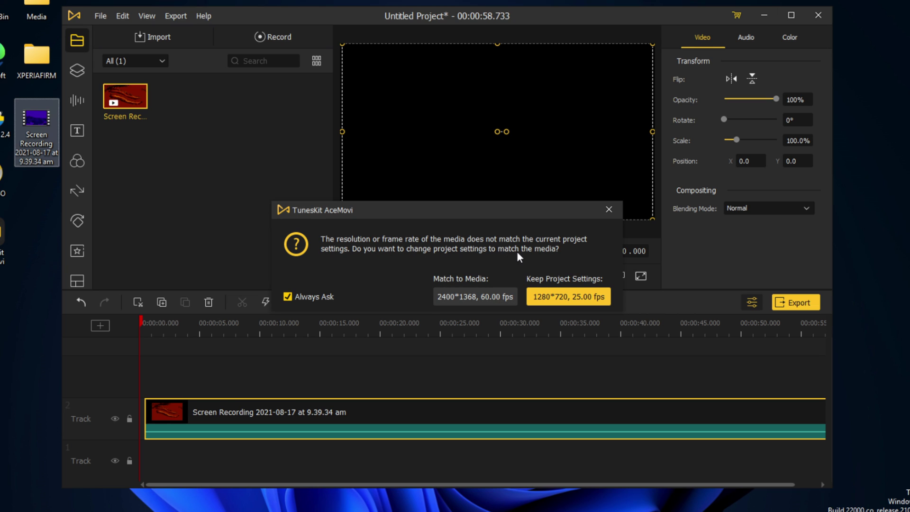
left_click(548, 301)
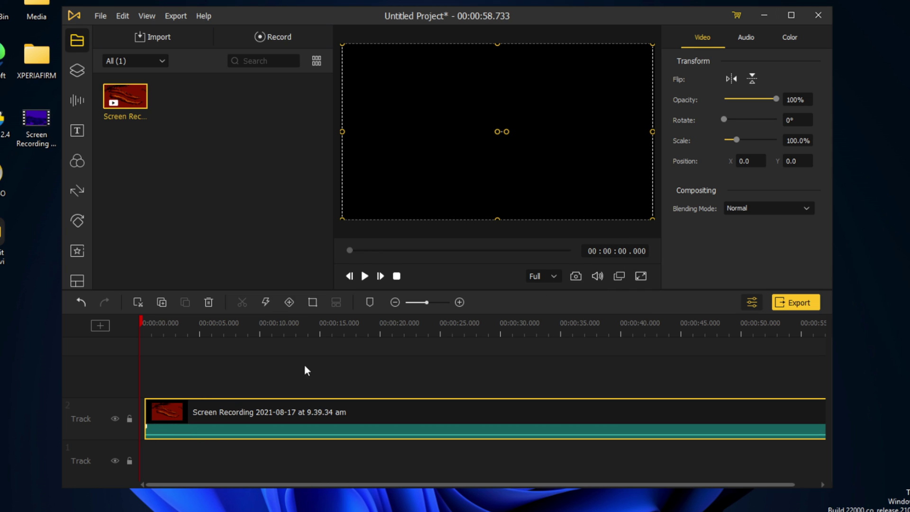
Set the clip's Volume to 0 in the Audio tab and briefly play the preview.
left_click(743, 36)
left_click_drag(738, 78, 689, 77)
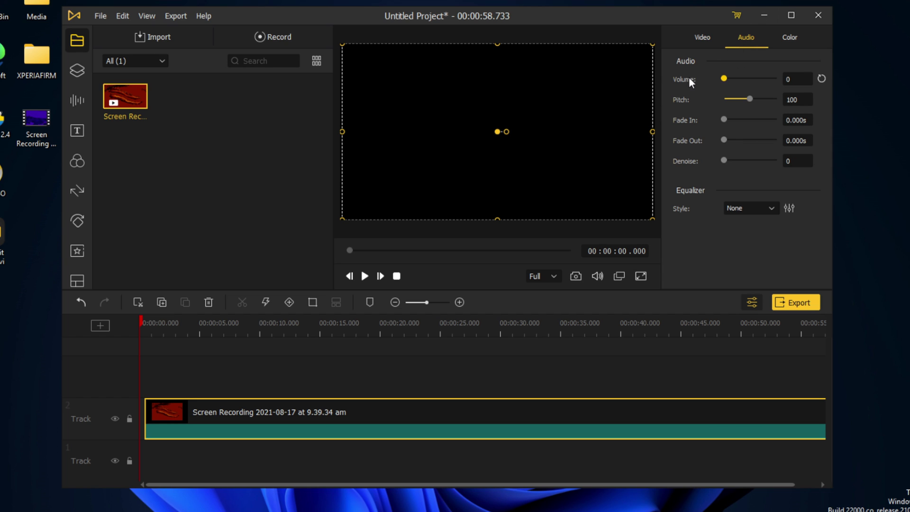
key("space")
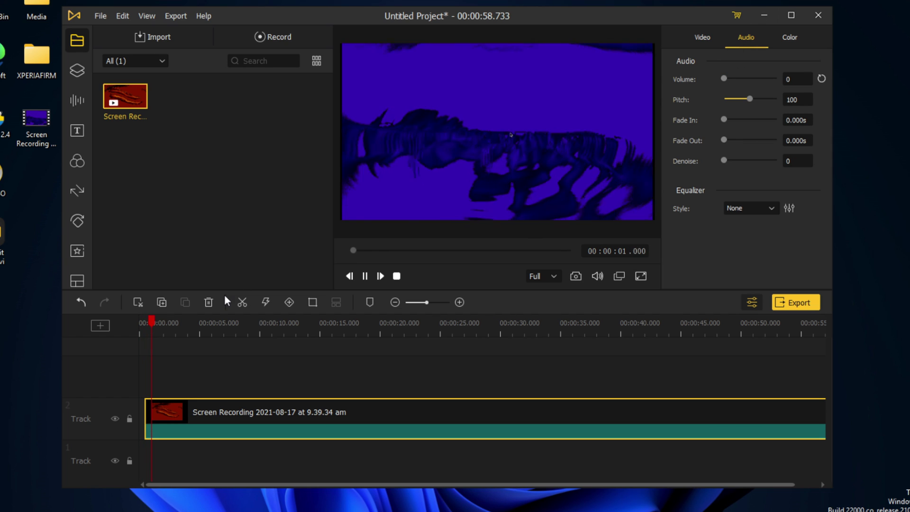
key("space")
scroll(257, 331, "up", 1)
scroll(145, 331, "down", 3)
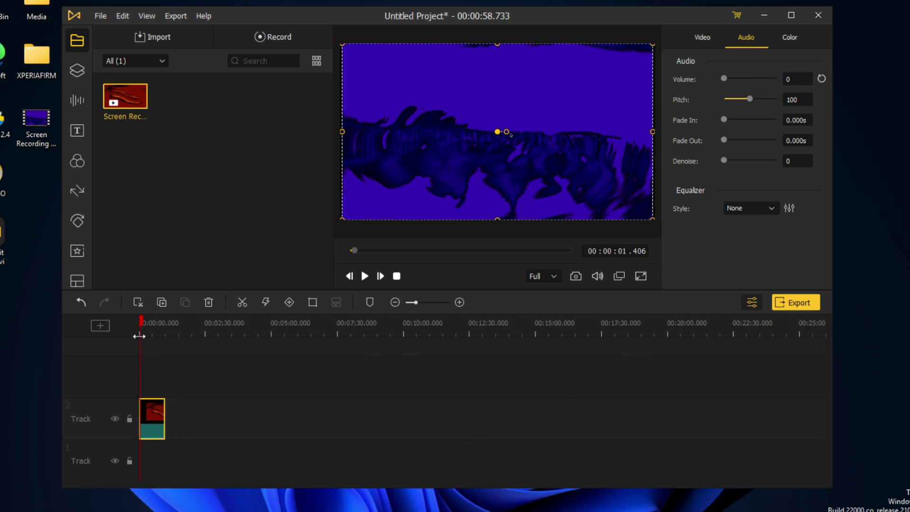
scroll(148, 331, "up", 2)
scroll(155, 333, "down", 1)
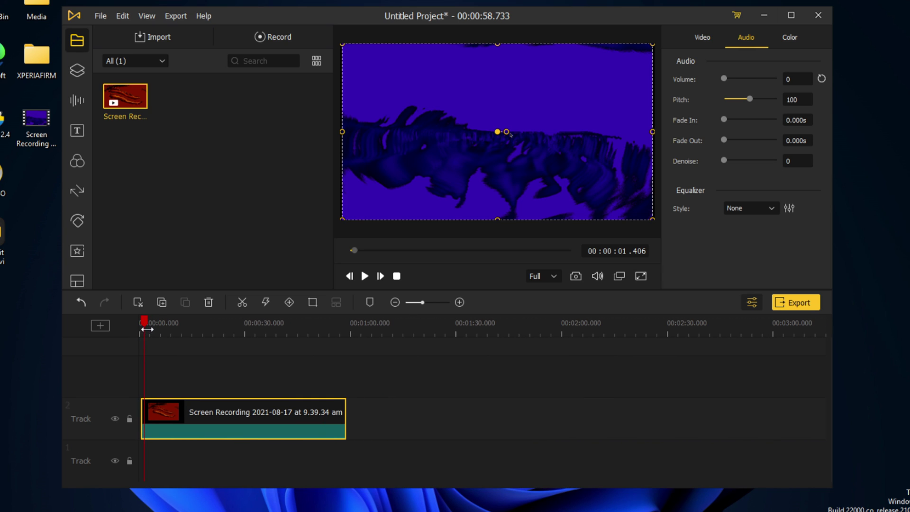
Zoom the timeline out and scrub through the video to its end.
left_click_drag(292, 334, 176, 333)
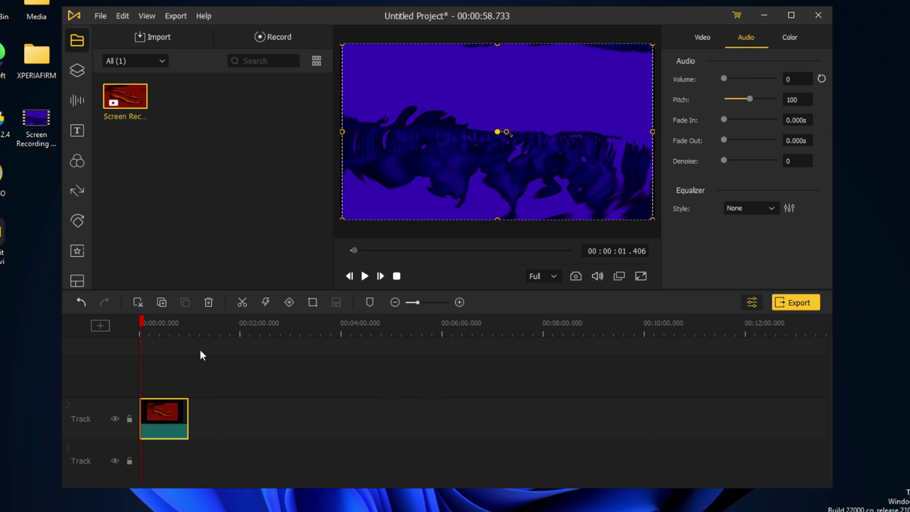
left_click(171, 354)
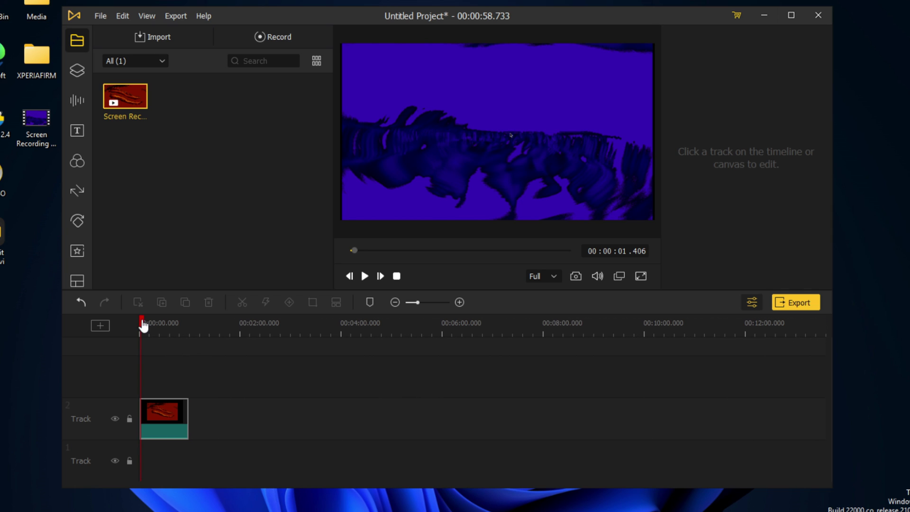
left_click_drag(142, 327, 167, 329)
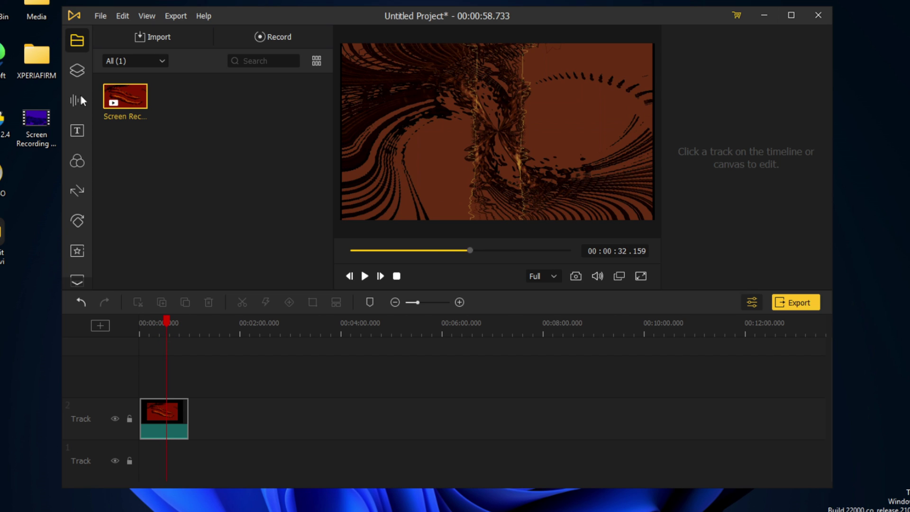
left_click(226, 331)
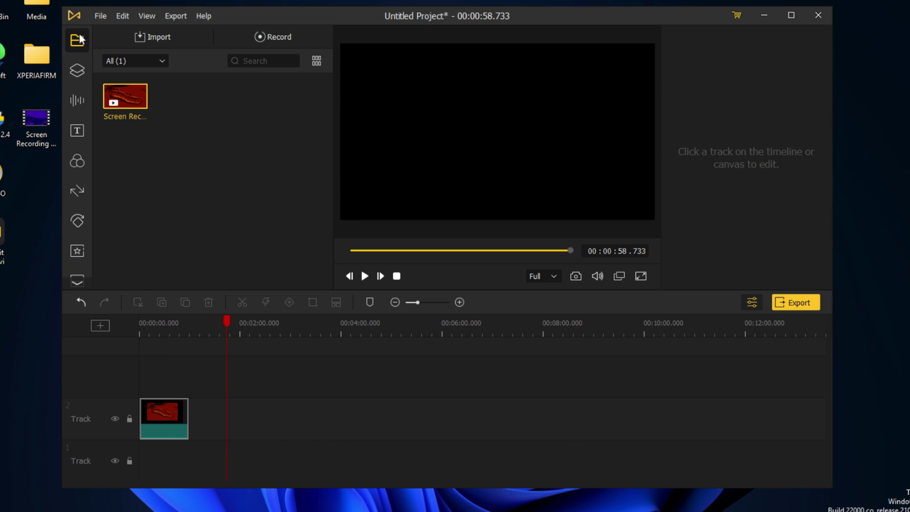
Add the Fireworks sticker to Track 2 and play the video from the start.
left_click(78, 70)
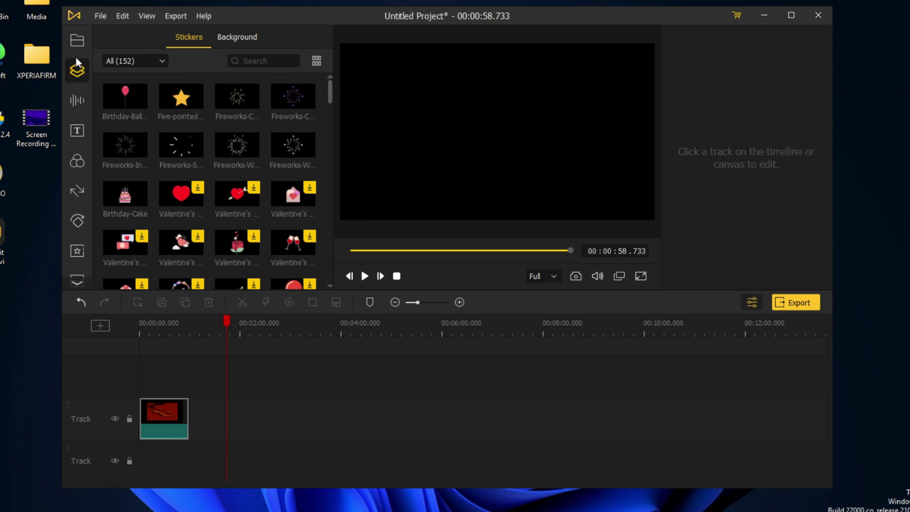
left_click(76, 41)
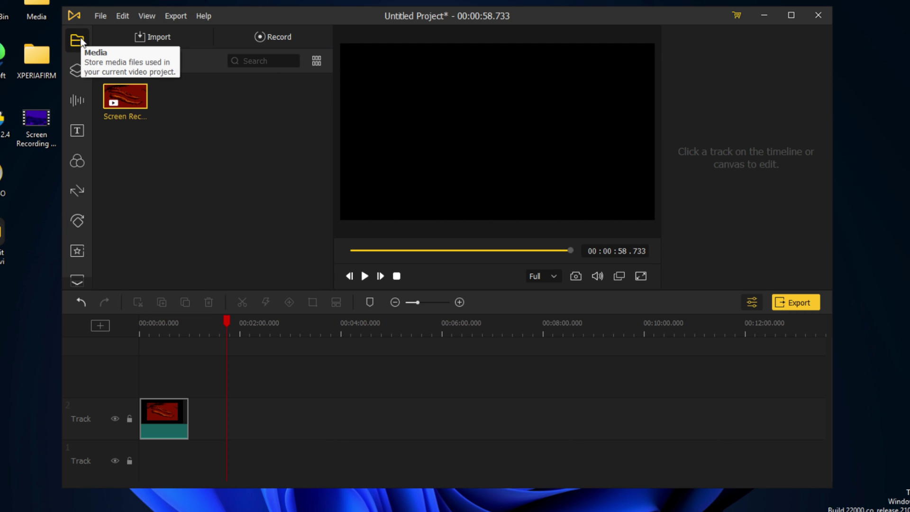
left_click(77, 70)
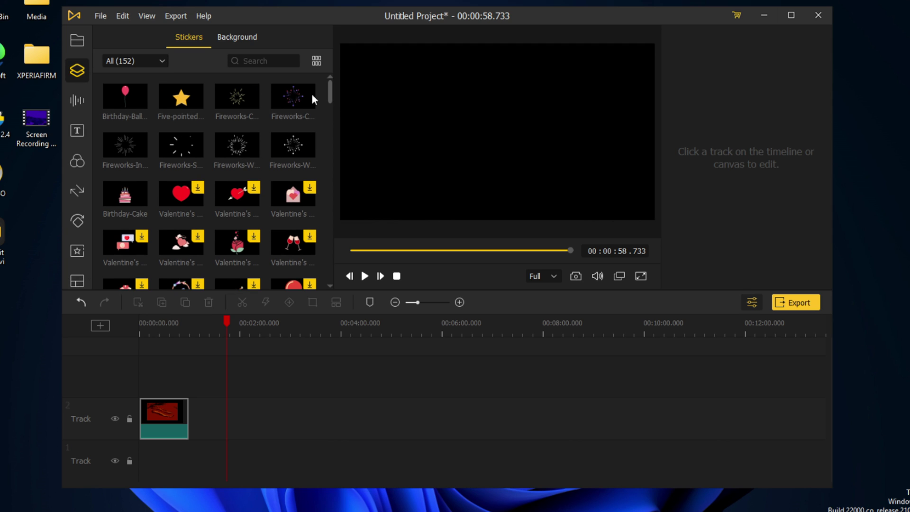
left_click_drag(284, 80, 135, 406)
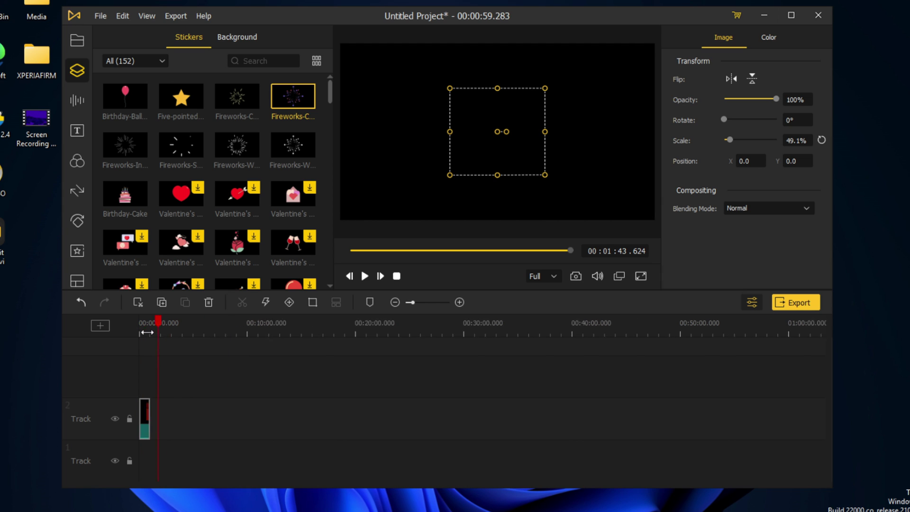
left_click_drag(182, 327, 427, 336)
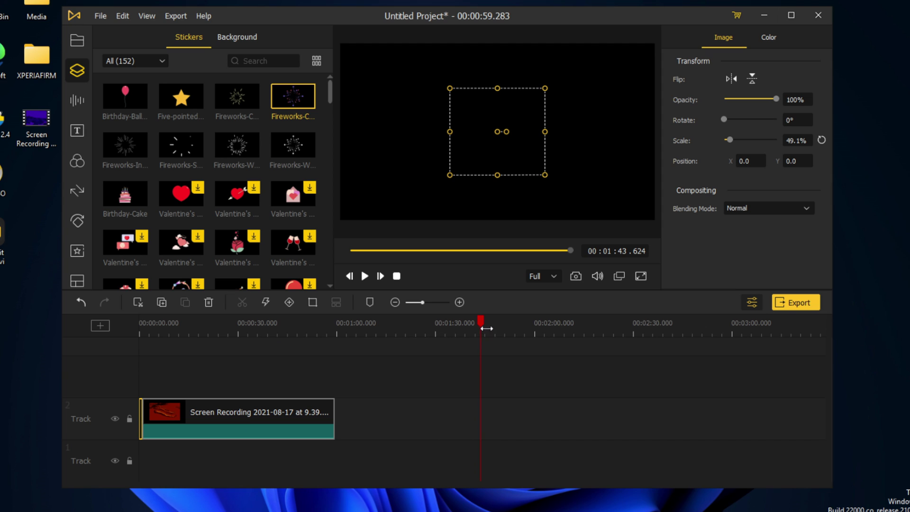
left_click_drag(481, 328, 122, 351)
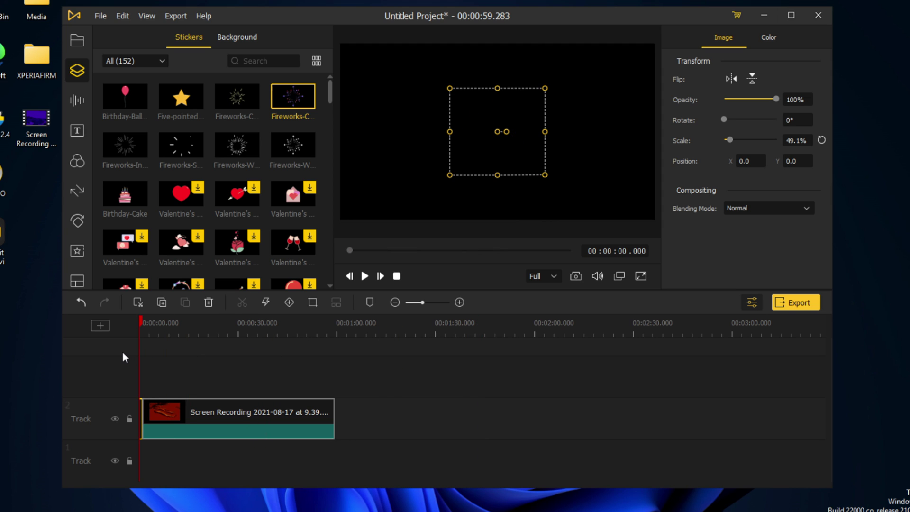
key("space")
key("space")
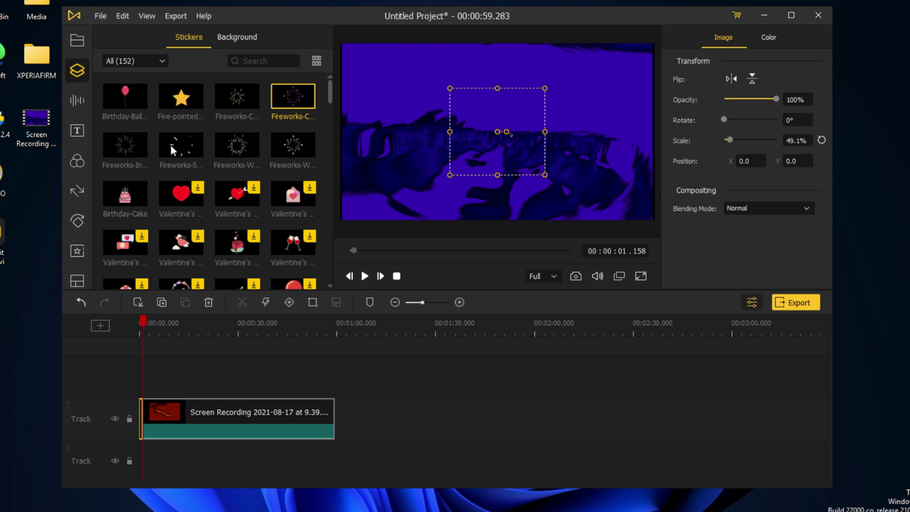
Place the Arrow sticker at the start of Track 2 and preview its animation.
scroll(185, 204, "down", 3)
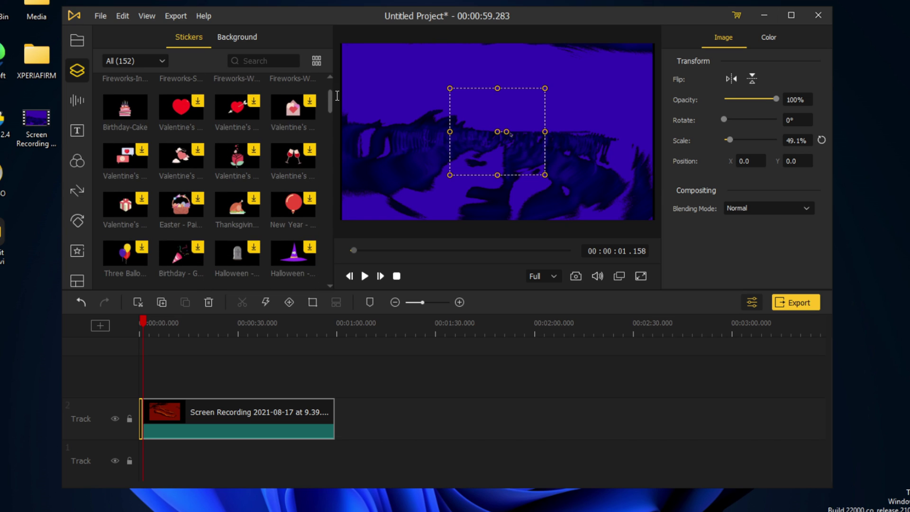
left_click_drag(331, 101, 332, 129)
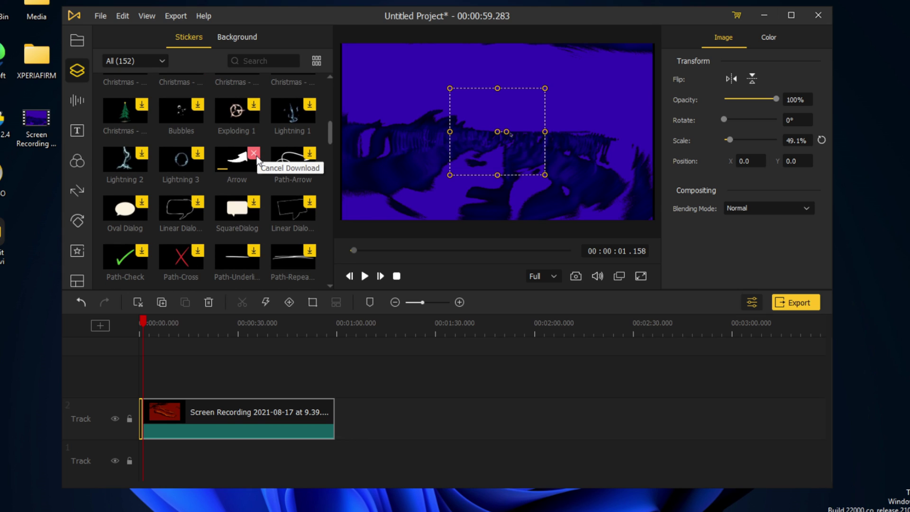
left_click_drag(229, 163, 161, 393)
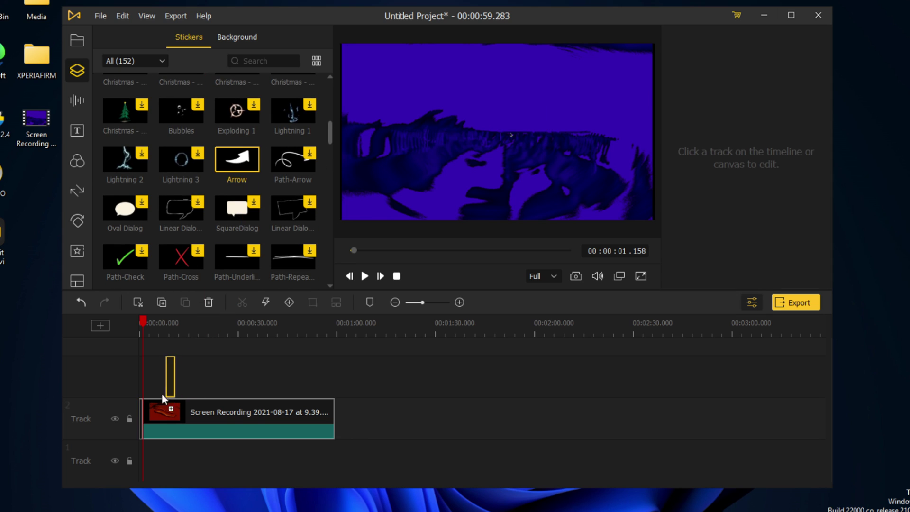
left_click_drag(145, 425, 142, 425)
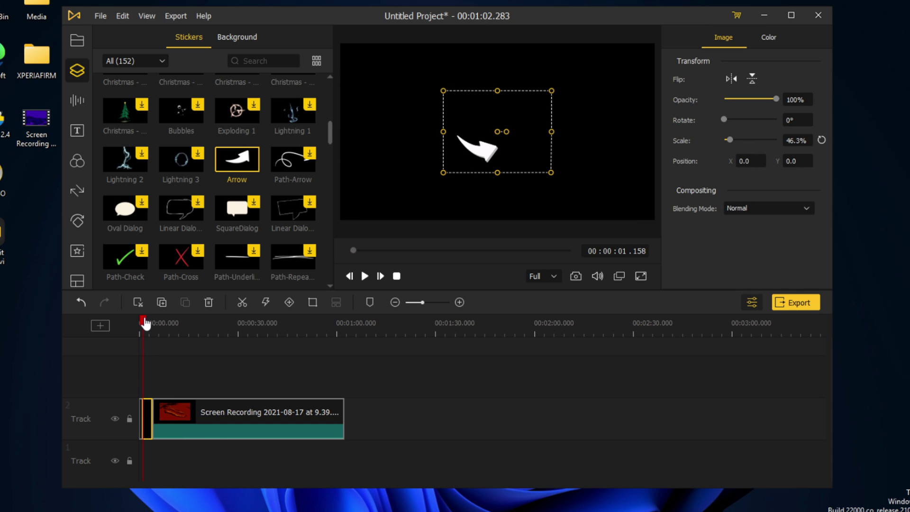
left_click_drag(145, 324, 139, 322)
key("space")
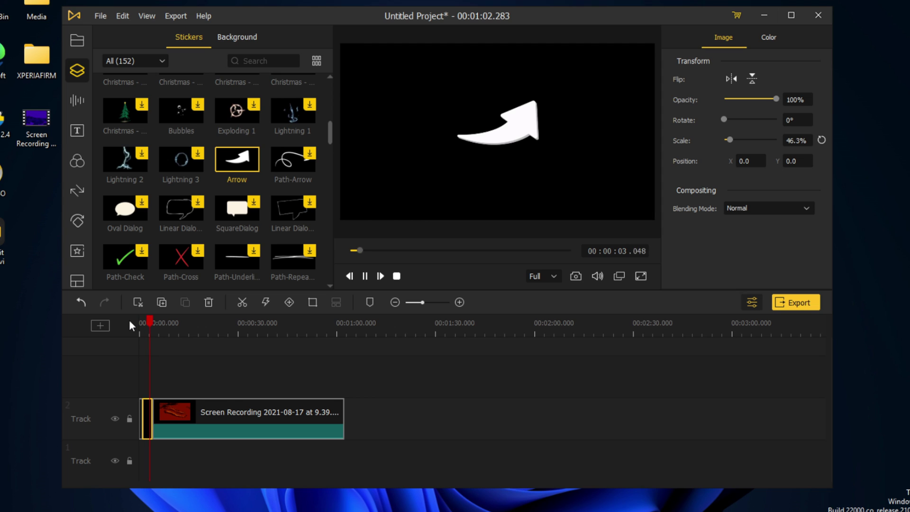
key("space")
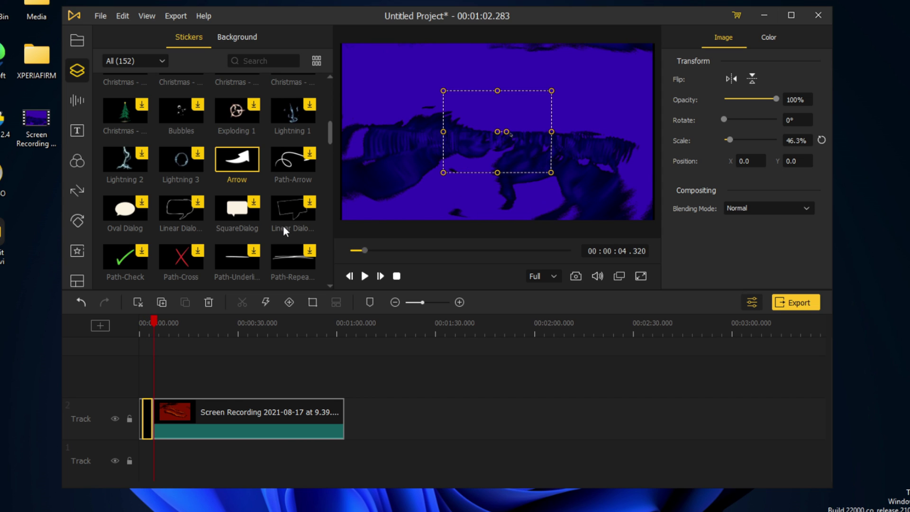
Add the Cursor sticker to Track 2 and preview it near the start.
scroll(220, 229, "down", 3)
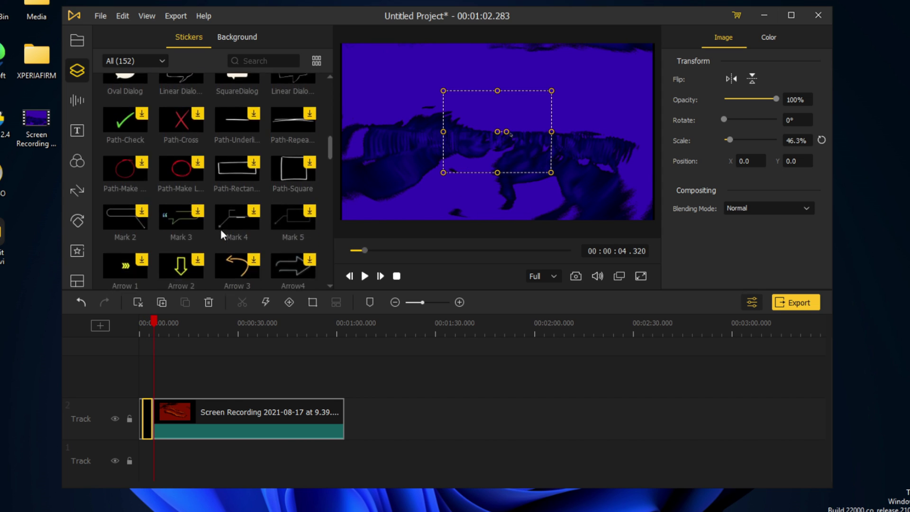
scroll(221, 230, "down", 3)
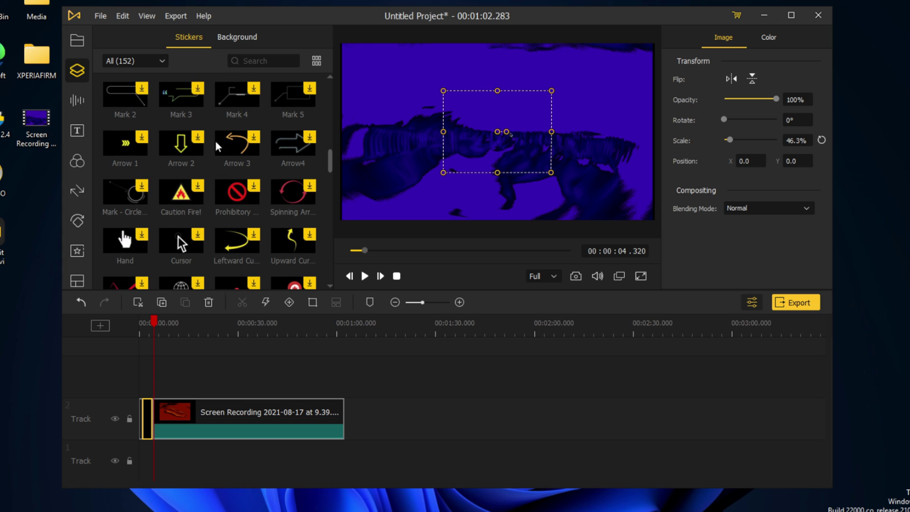
scroll(127, 211, "down", 1)
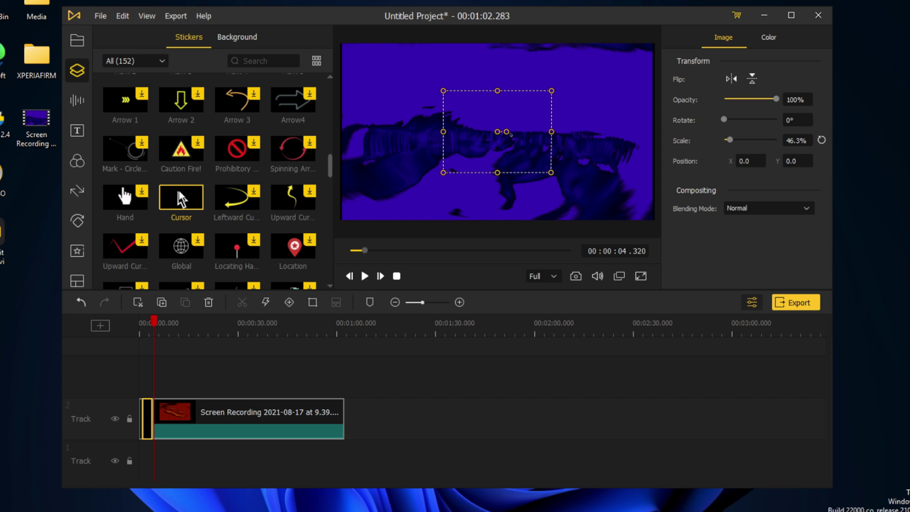
left_click_drag(183, 199, 152, 428)
left_click(152, 327)
key("space")
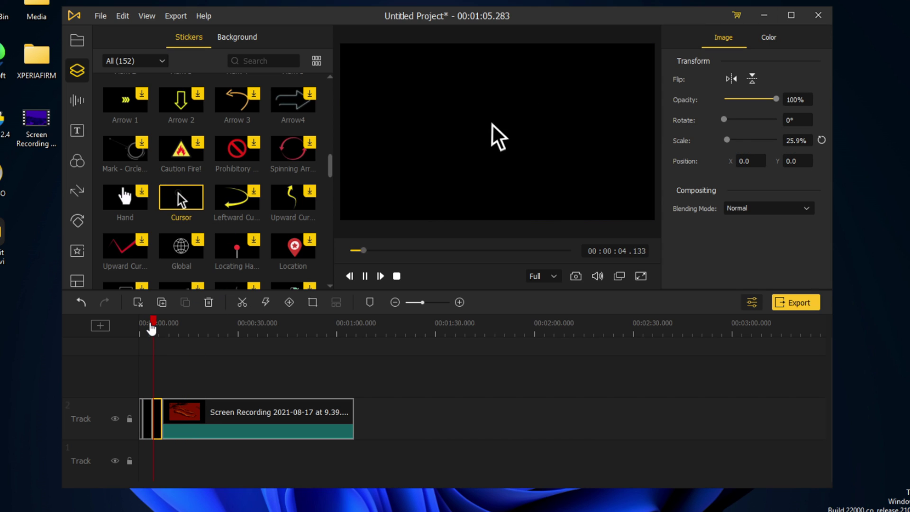
key("space")
Add the Leftward Curve and Upward Curve stickers, then play from about 14 seconds.
left_click(257, 195)
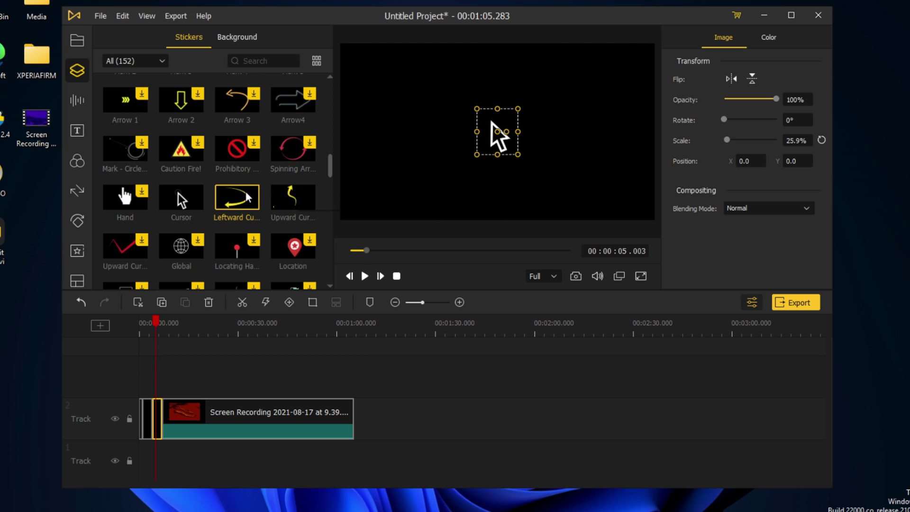
left_click_drag(231, 206, 174, 429)
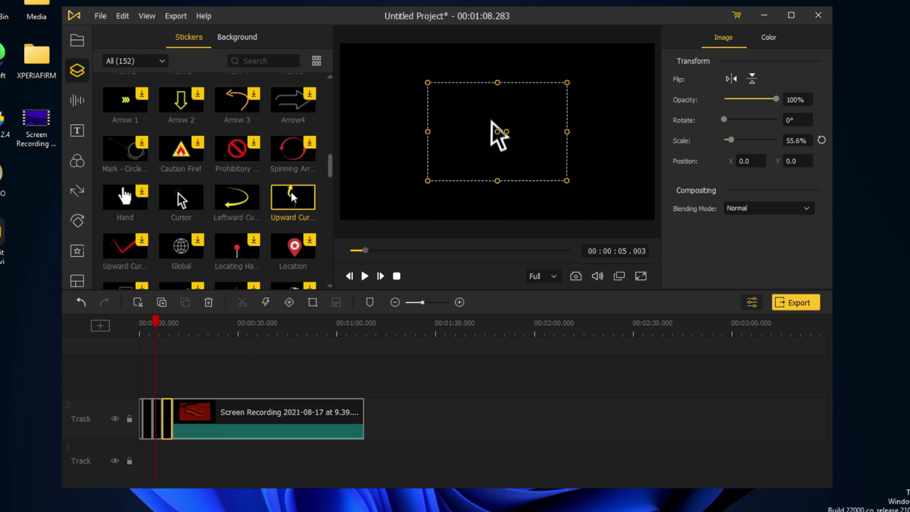
left_click_drag(292, 197, 179, 426)
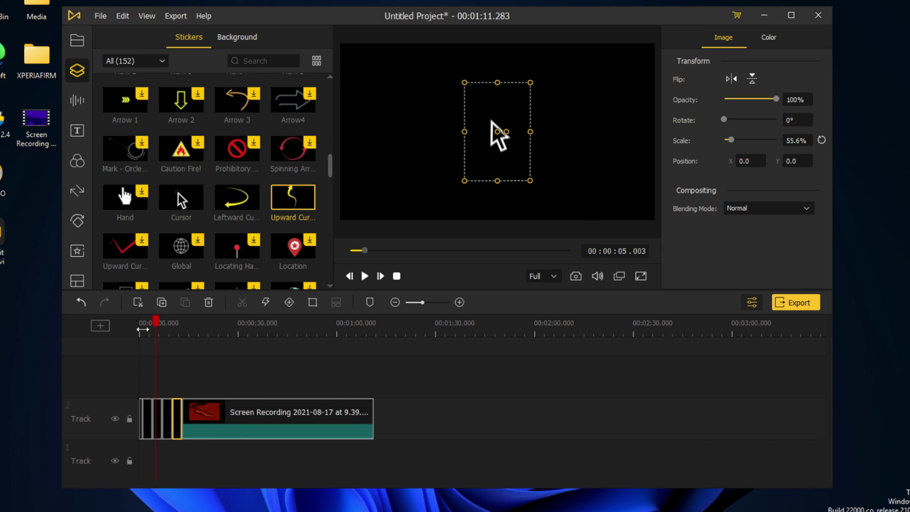
mouse_move(158, 326)
left_mouse_down()
mouse_move(189, 326)
mouse_move(163, 329)
left_mouse_up()
key("space")
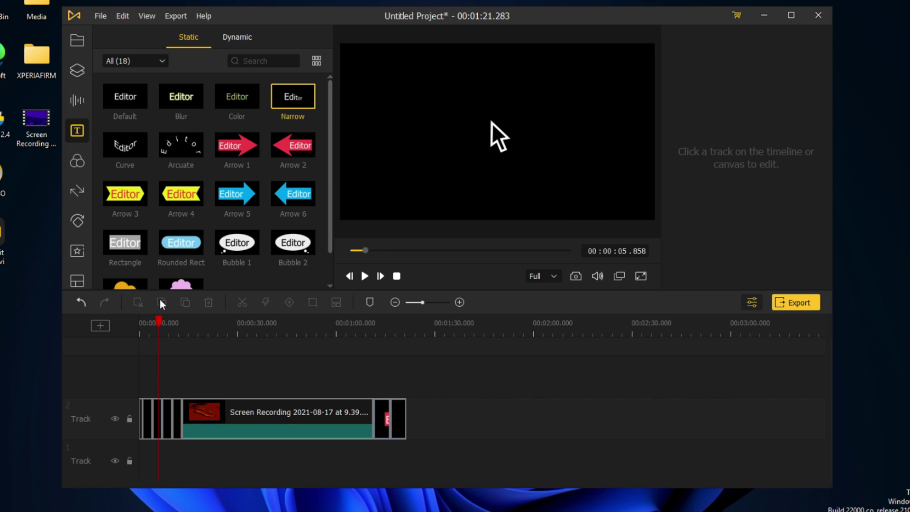
Drop the Mist filter onto the video clip at the 0:31 mark.
left_click(77, 162)
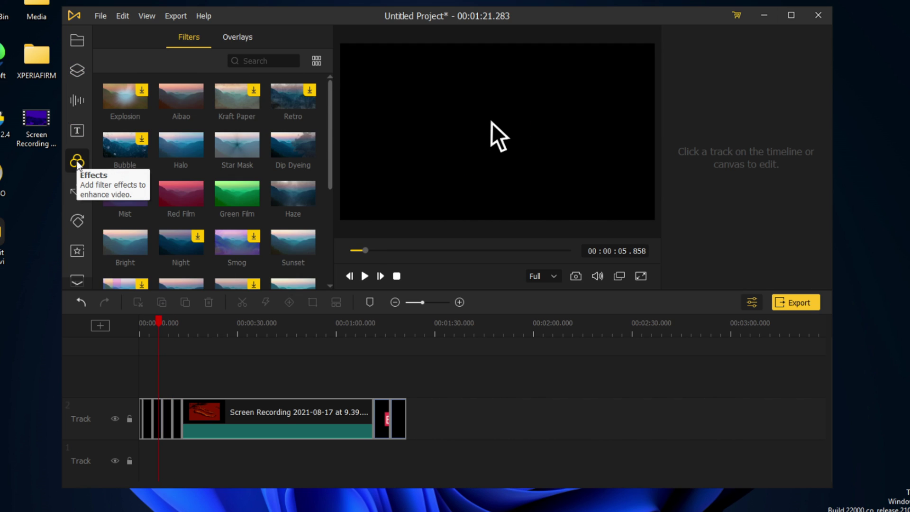
left_click(242, 333)
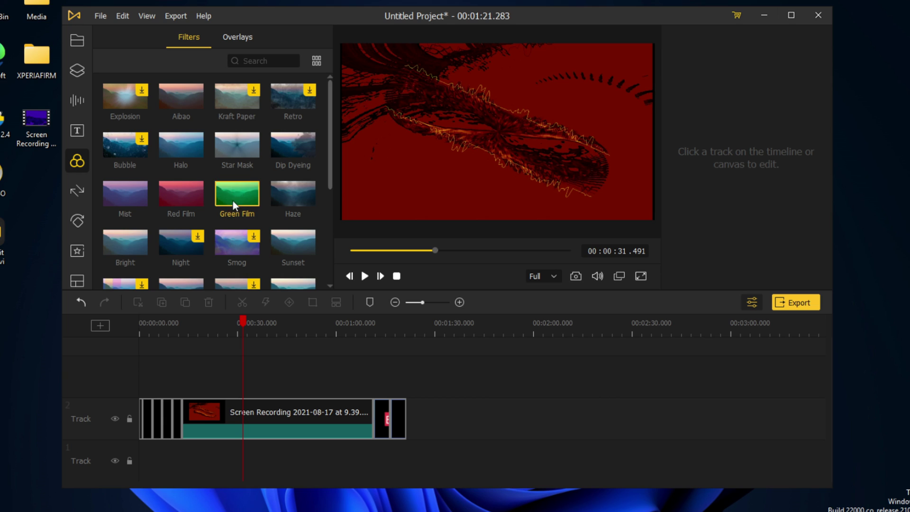
left_click_drag(138, 198, 292, 423)
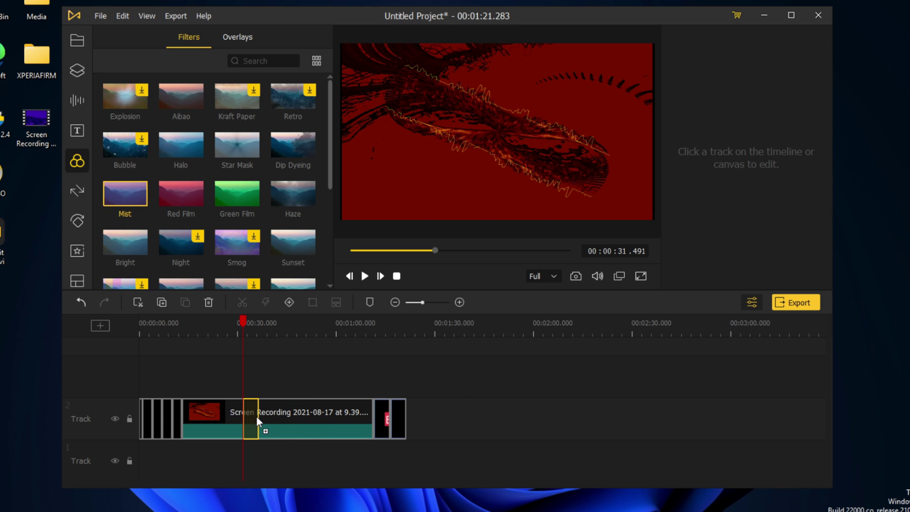
left_click_drag(248, 417, 248, 417)
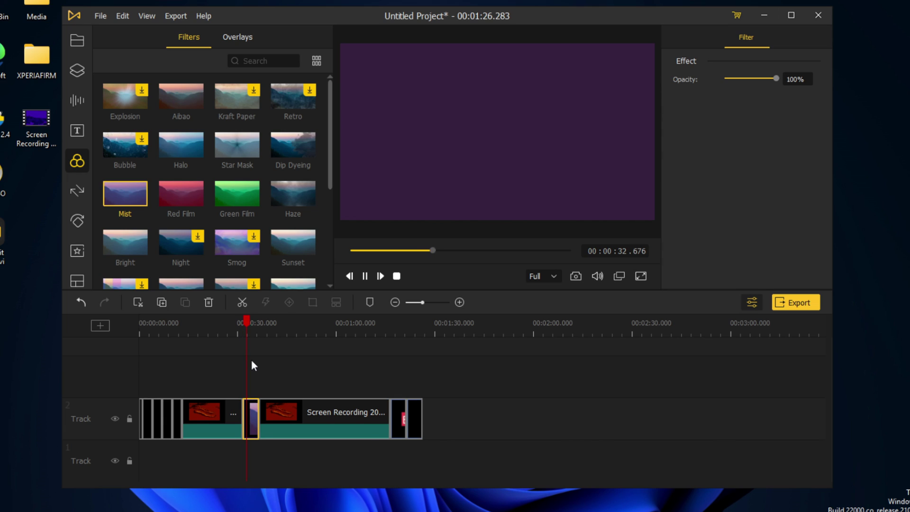
key("space")
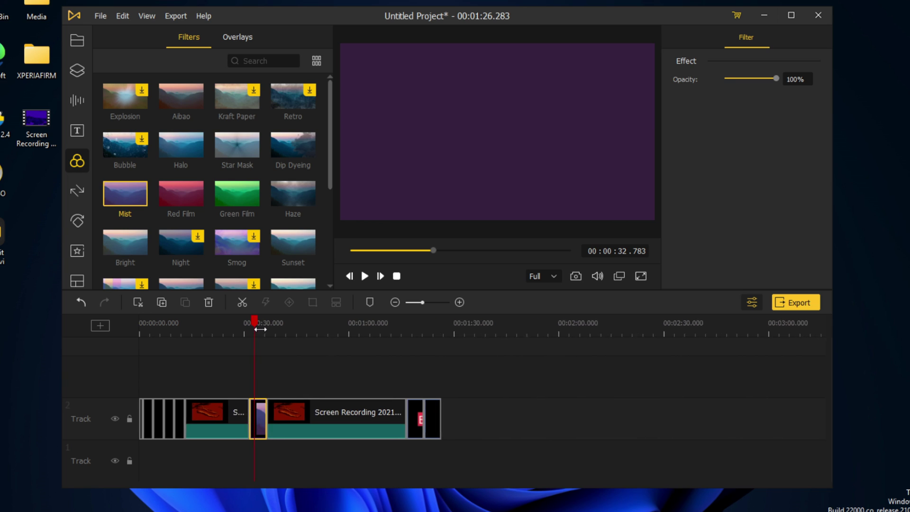
Undo that insertion and put Mist on a new Track 3 above the video.
scroll(250, 330, "up", 1)
left_click_drag(258, 326, 262, 326)
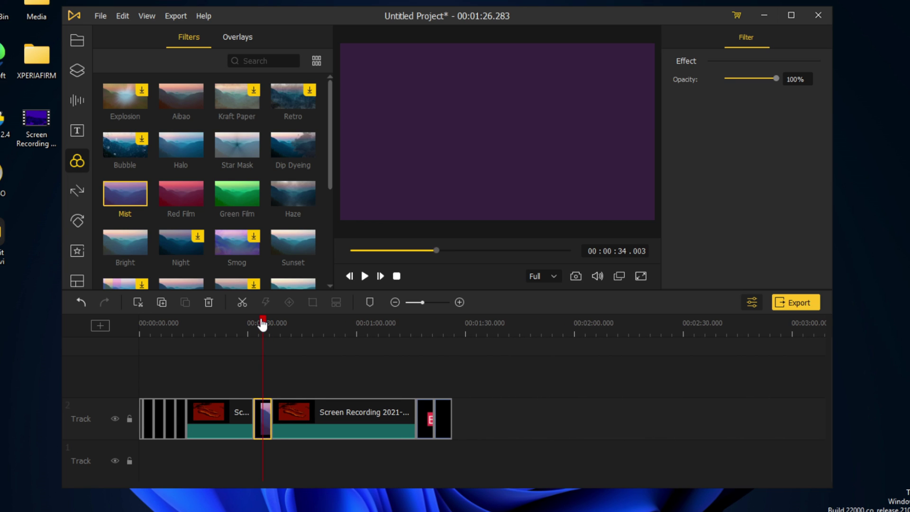
key("ctrl+z")
left_click_drag(121, 191, 247, 359)
Add the Green Film filter to Track 3 after Mist and preview it.
scroll(250, 331, "down", 1)
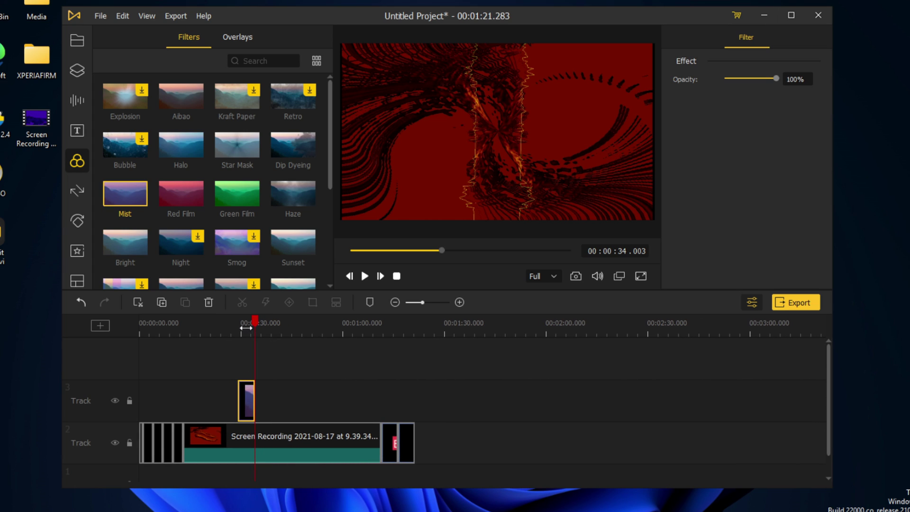
left_click_drag(250, 327, 240, 327)
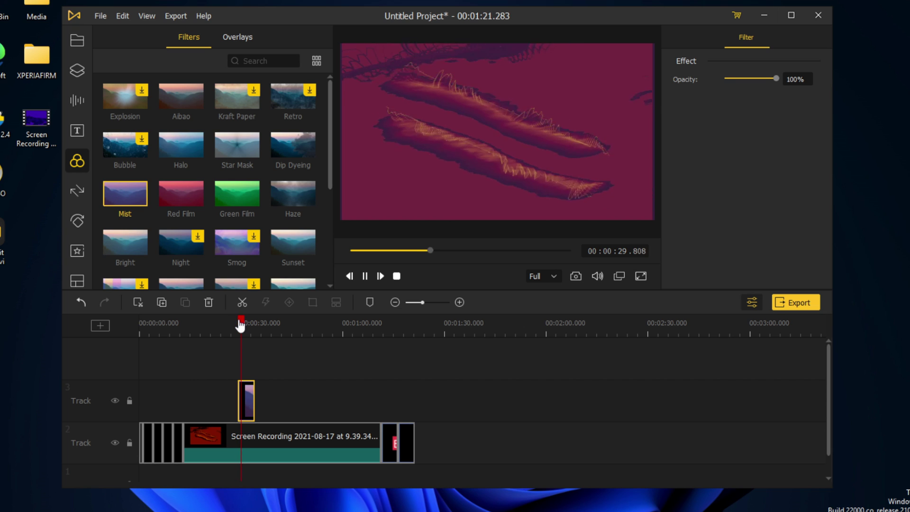
key("space")
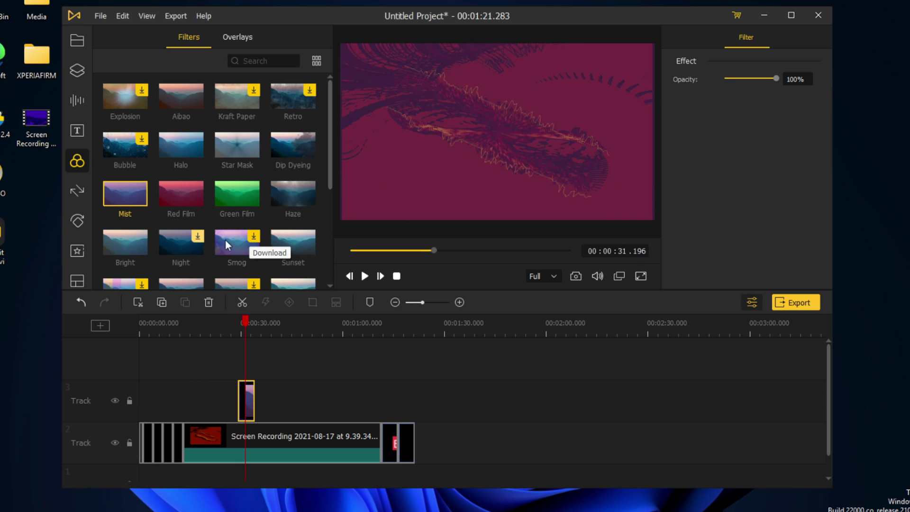
left_click_drag(224, 188, 263, 396)
left_click(255, 332)
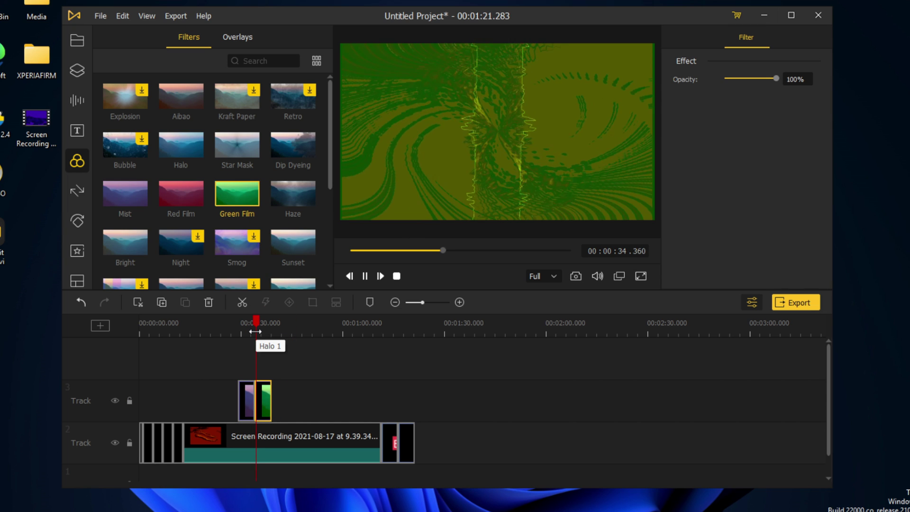
left_click(255, 332)
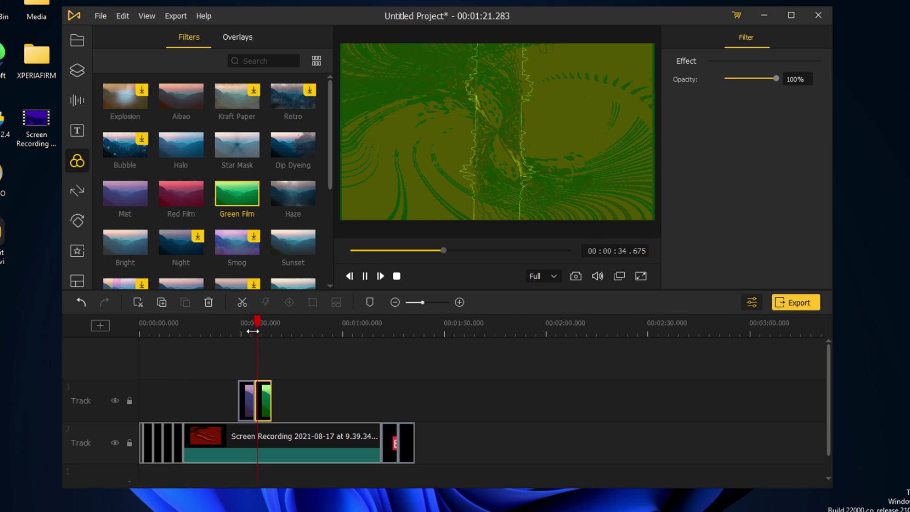
key("space")
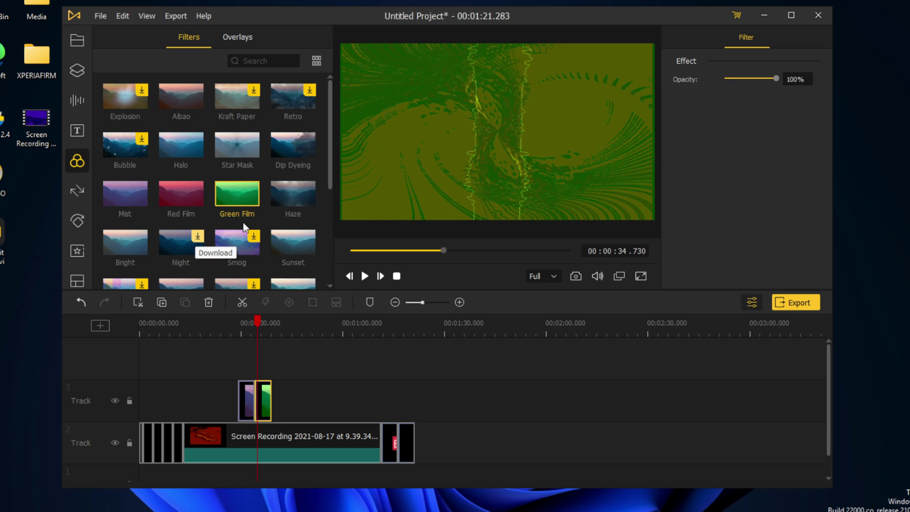
Add the Aibao filter after Green Film and play the preview to check it.
scroll(237, 190, "down", 1)
scroll(209, 106, "up", 1)
left_click_drag(177, 103, 279, 401)
key("space")
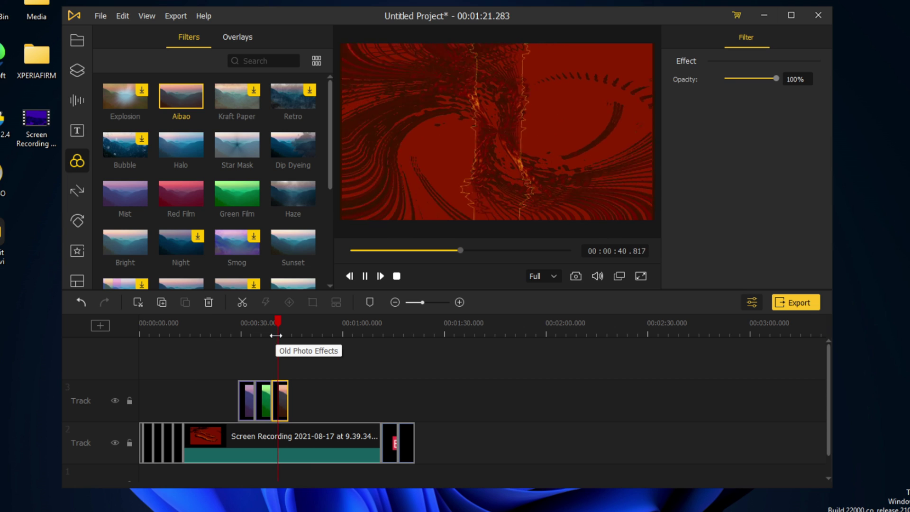
key("space")
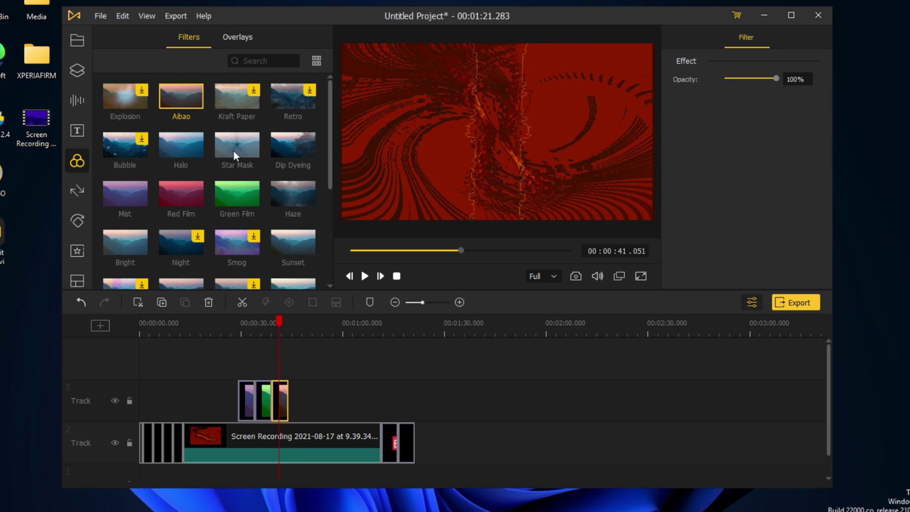
scroll(134, 198, "down", 1)
Drop another filter onto Track 3 and preview the filters from about 43 seconds.
left_click_drag(114, 235, 290, 393)
left_click(286, 323)
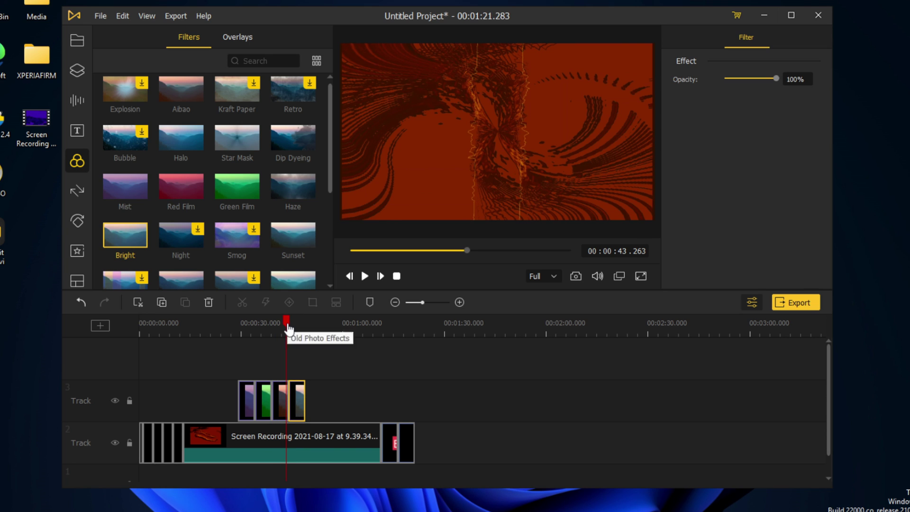
key("space")
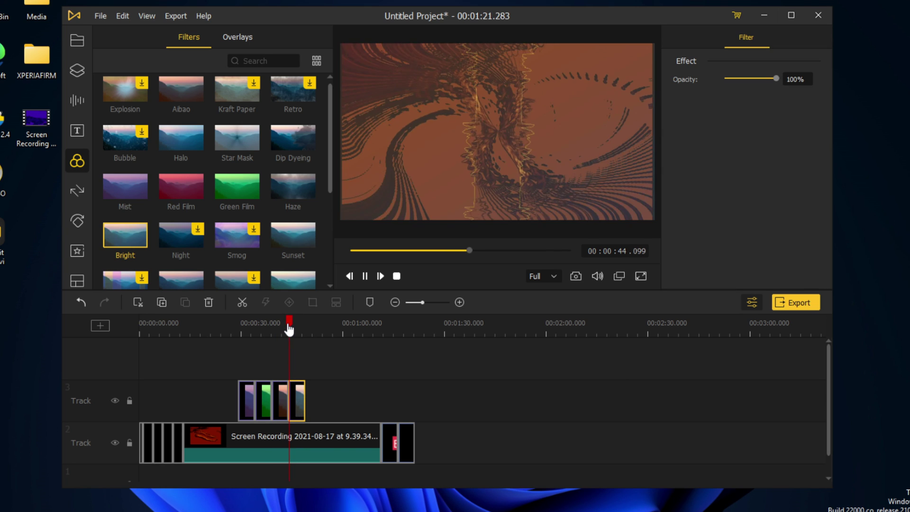
key("space")
scroll(276, 238, "down", 1)
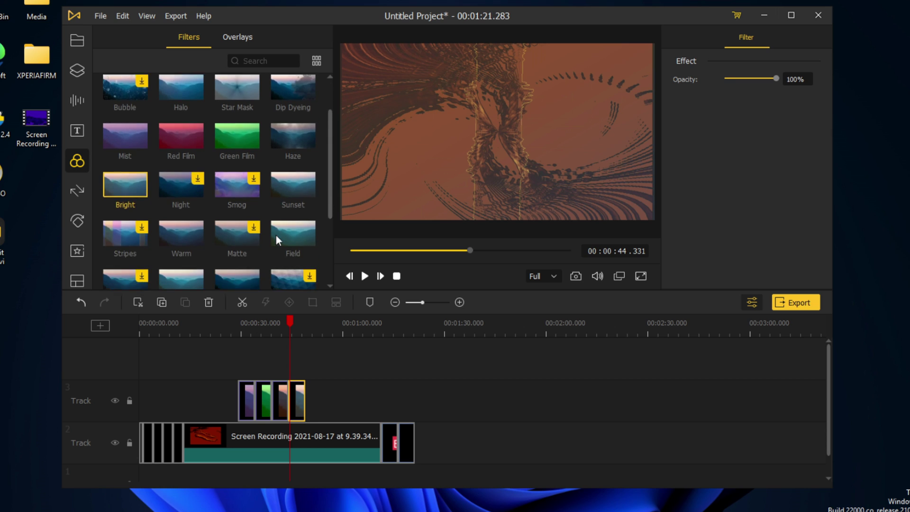
scroll(275, 234, "down", 3)
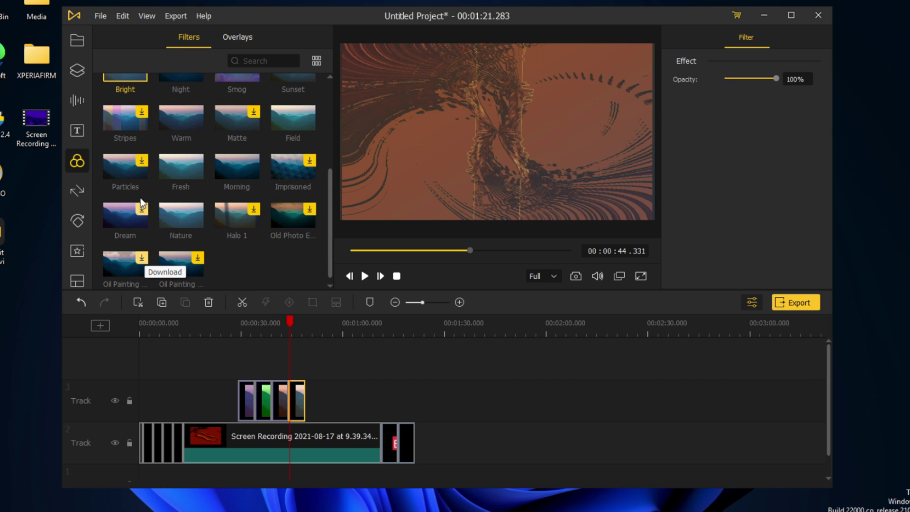
Place the Fresh filter on Track 3 after the others and preview it around 48 seconds.
left_click_drag(180, 161, 279, 370)
left_click_drag(308, 398, 307, 397)
key("space")
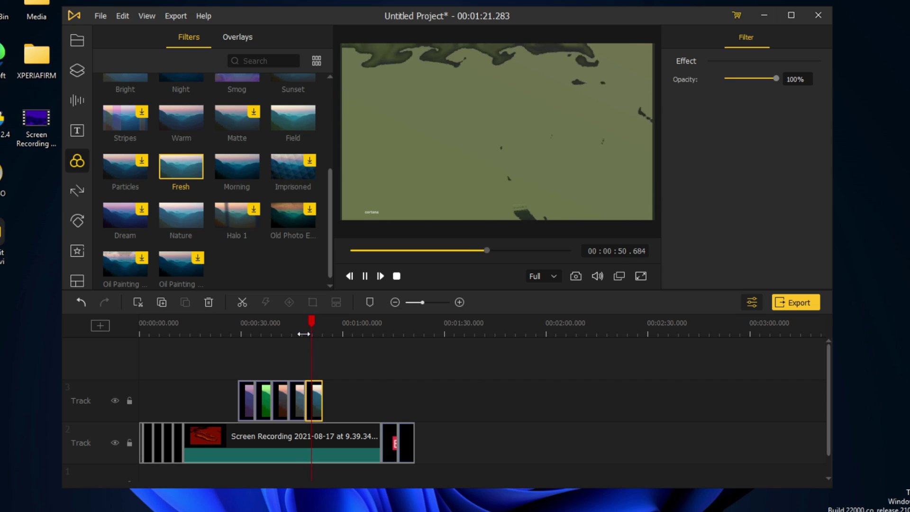
key("space")
mouse_move(314, 323)
left_mouse_down()
mouse_move(218, 317)
mouse_move(305, 320)
left_mouse_up()
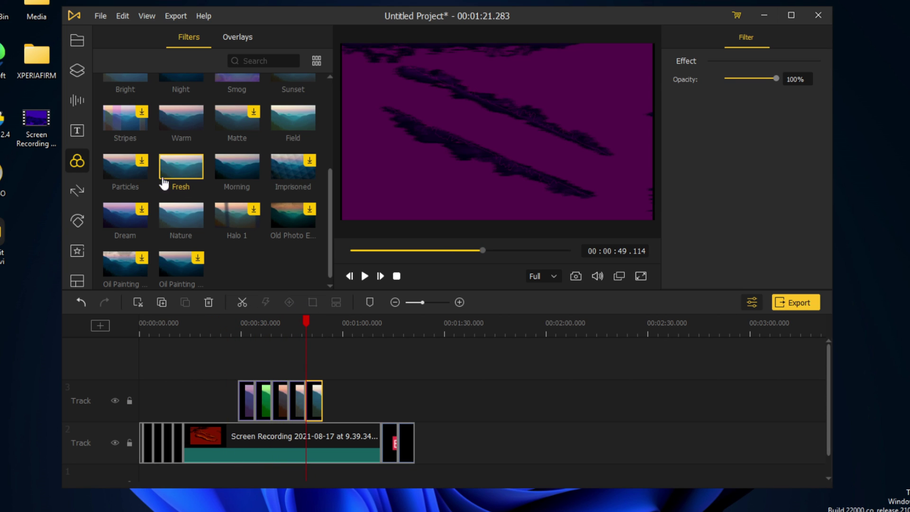
left_click(77, 189)
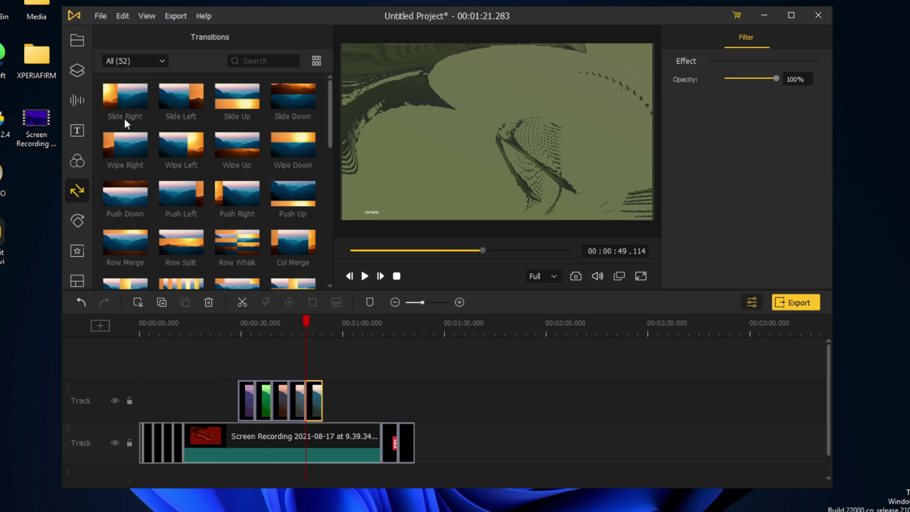
Apply Col Whisk at the end of the screen recording clip and play it back from 1:08.
scroll(180, 193, "down", 3)
scroll(182, 199, "up", 2)
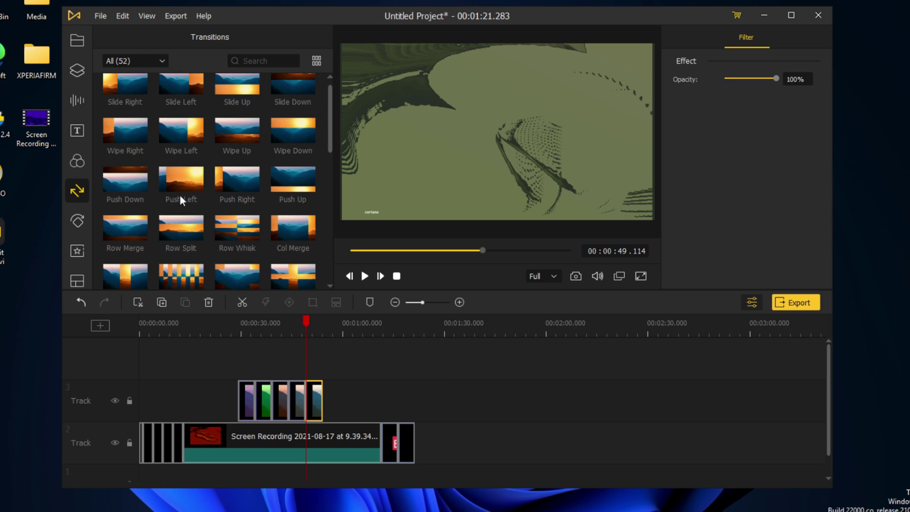
left_click_drag(190, 229, 377, 436)
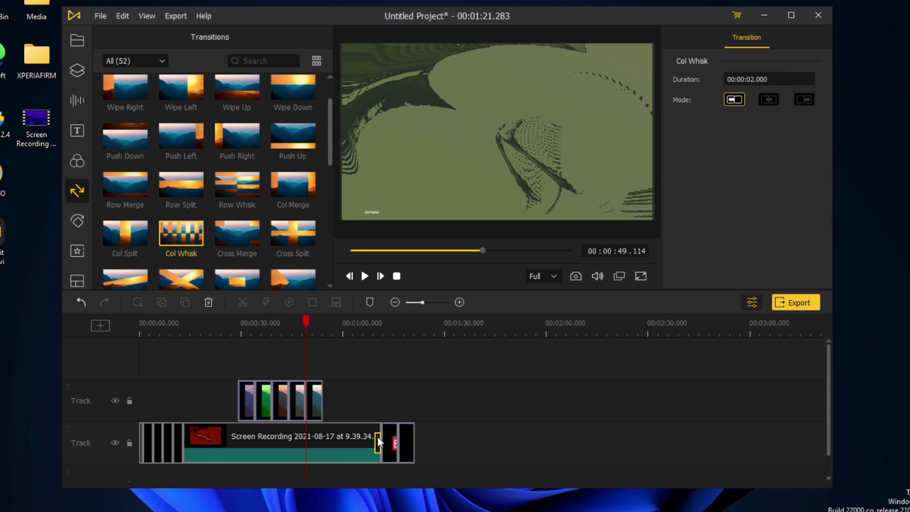
left_click(374, 335)
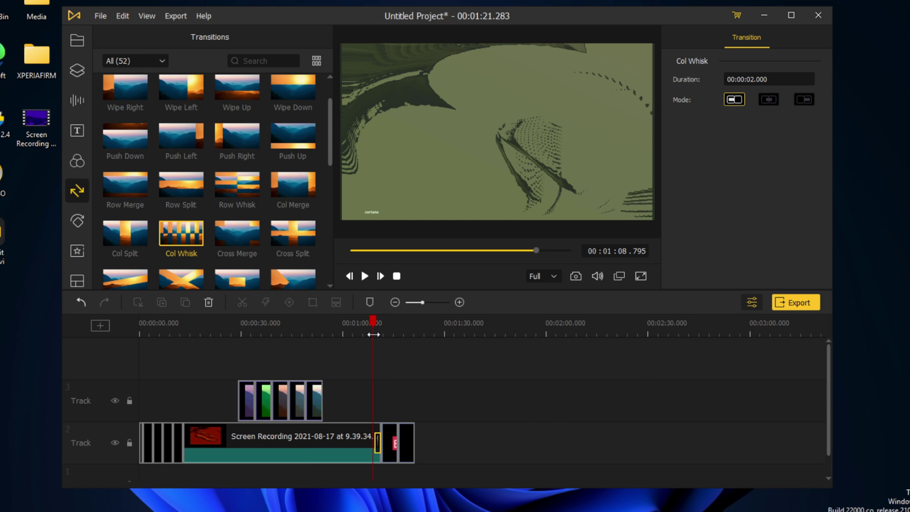
key("space")
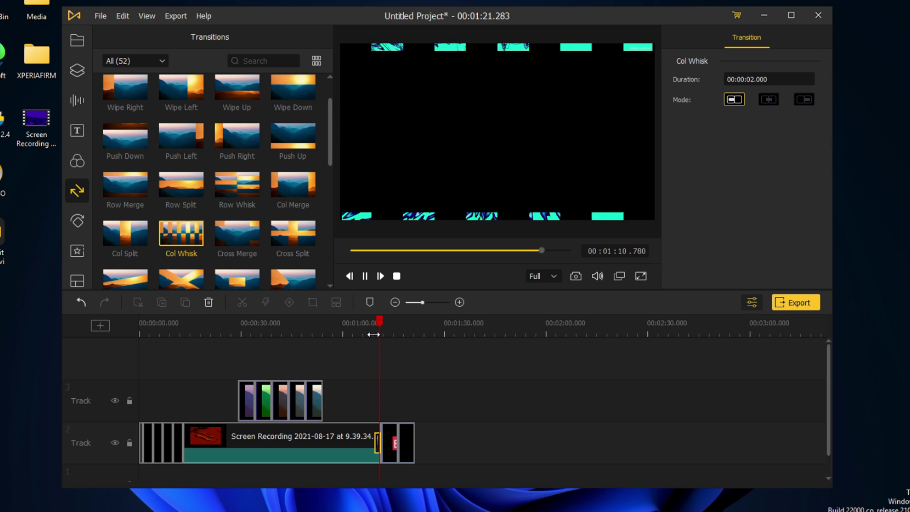
key("space")
scroll(219, 274, "down", 2)
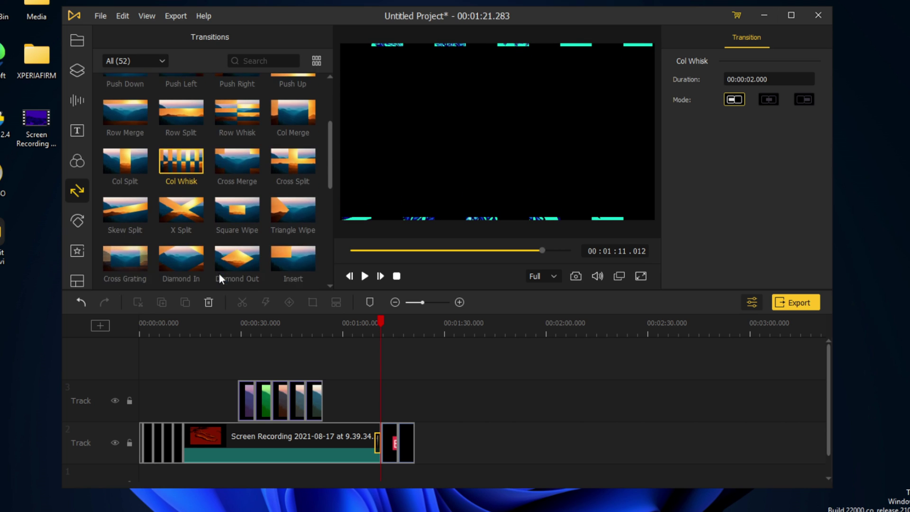
scroll(219, 273, "up", 3)
Replace the recording clip's ending junction transition with Slide Right and preview it.
left_click_drag(125, 97, 377, 440)
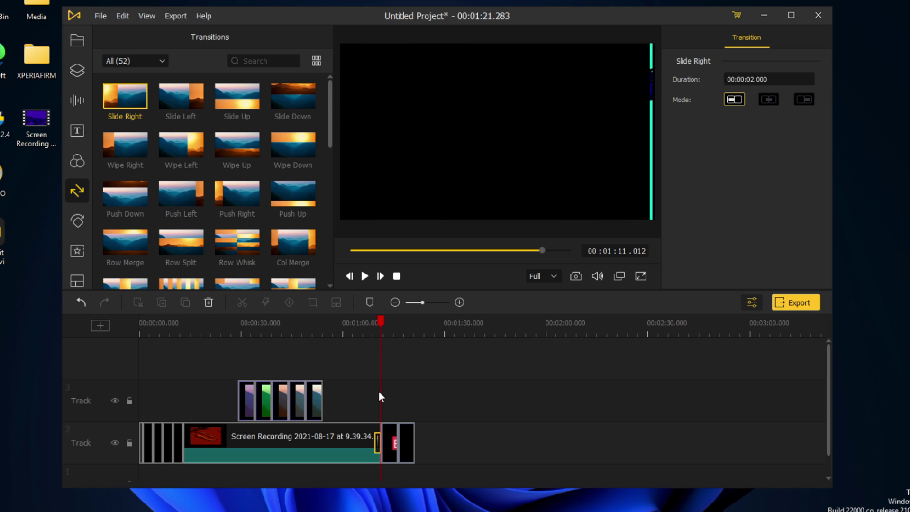
left_click(374, 322)
key("space")
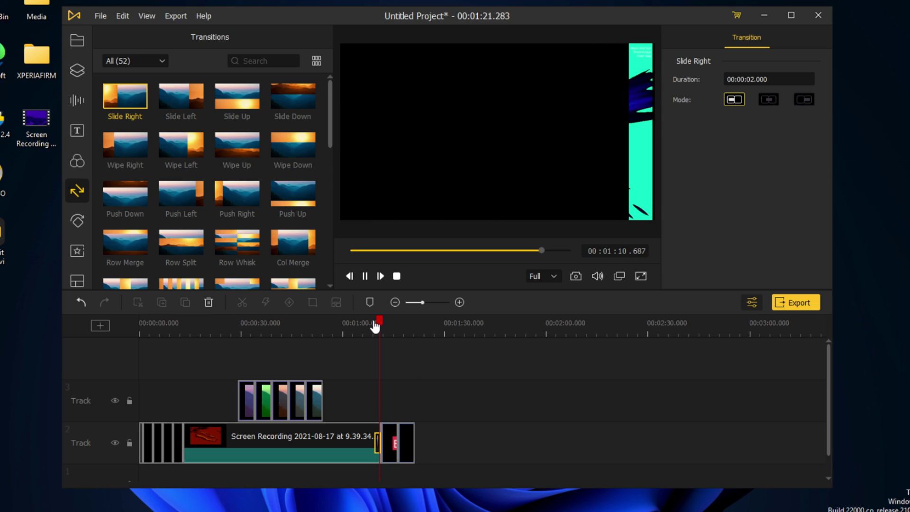
key("space")
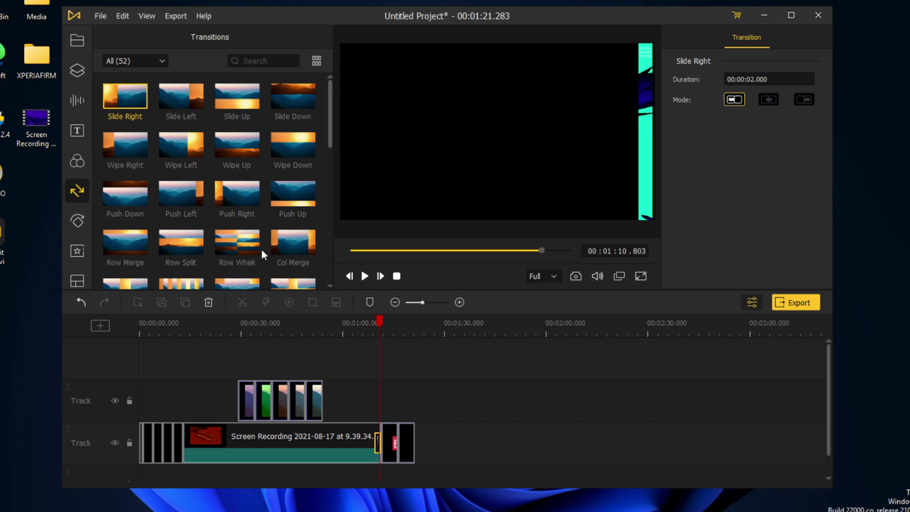
Try the Col Whisk transition at the recording clip's start and preview it.
scroll(262, 250, "down", 2)
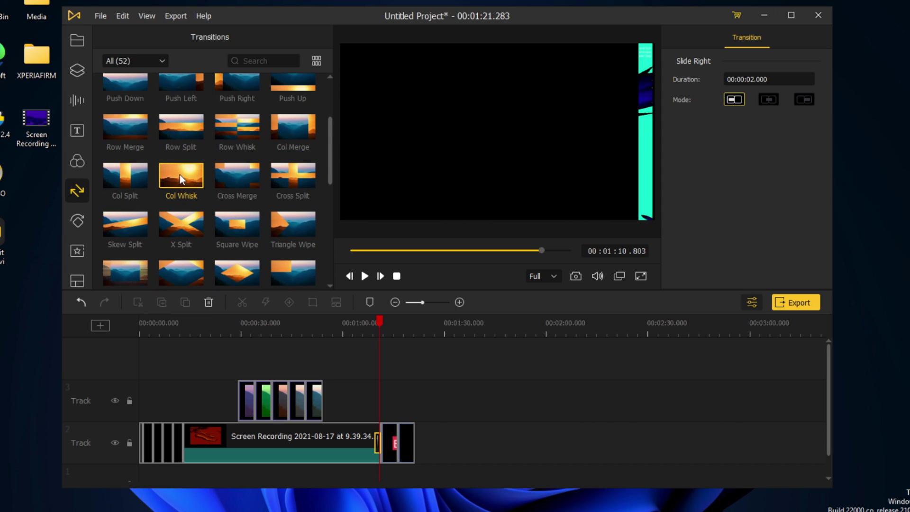
left_click_drag(180, 174, 240, 401)
left_click_drag(191, 432, 190, 432)
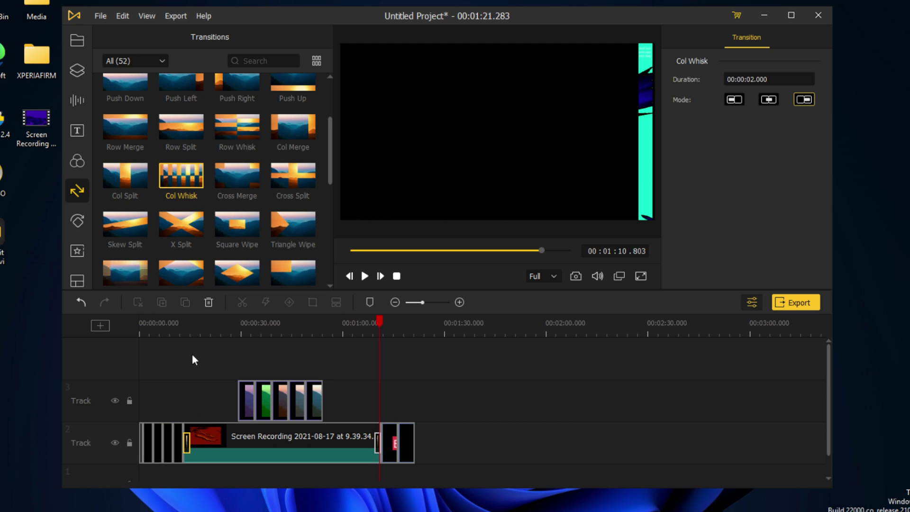
left_click(185, 336)
key("space")
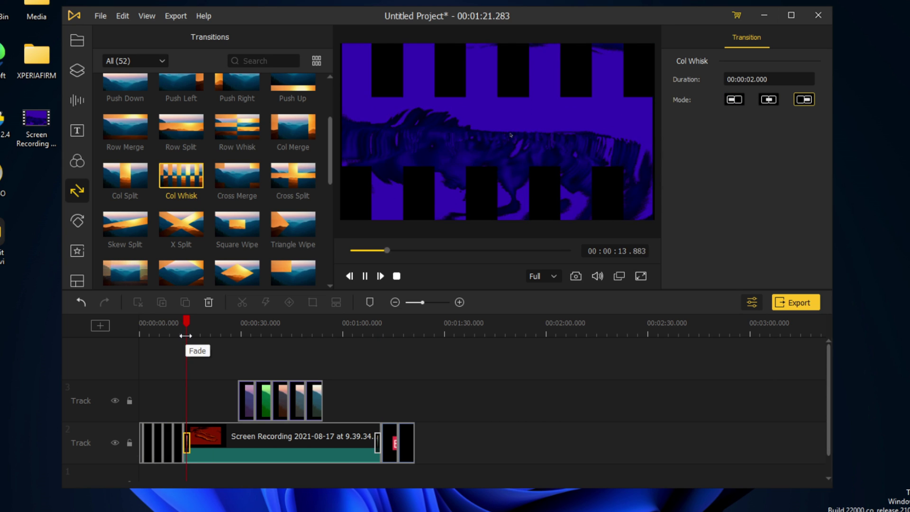
key("space")
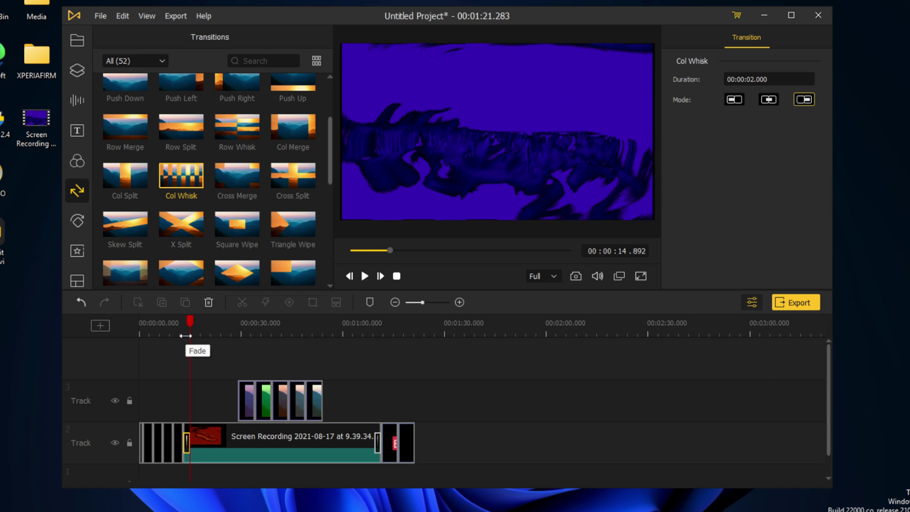
Swap the opening transition for Grid Zoom In, preview it, and bring up the animations library.
scroll(260, 211, "down", 2)
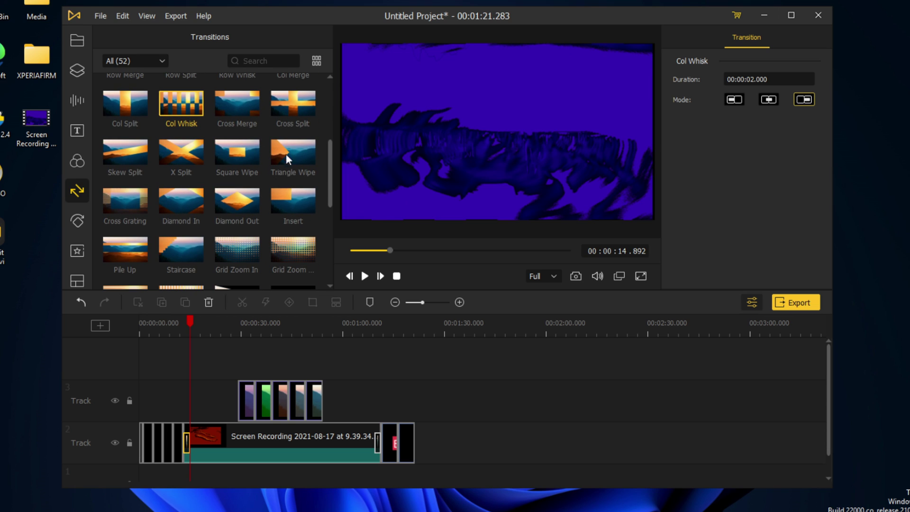
left_click_drag(295, 235, 186, 447)
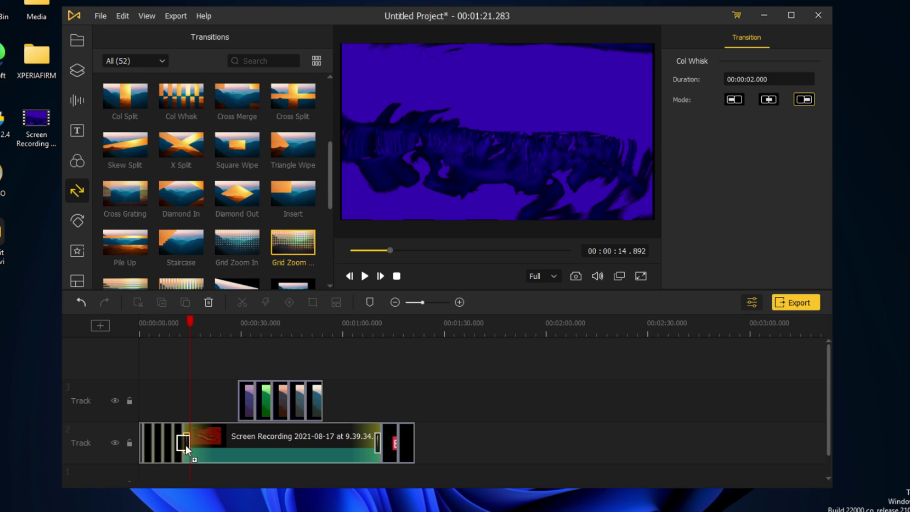
left_click_drag(237, 243, 188, 441)
left_click(185, 324)
key("space")
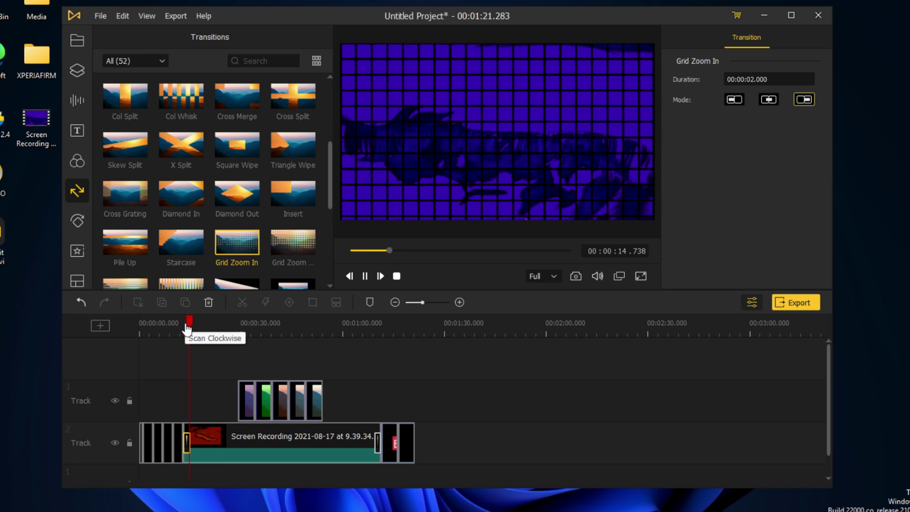
key("space")
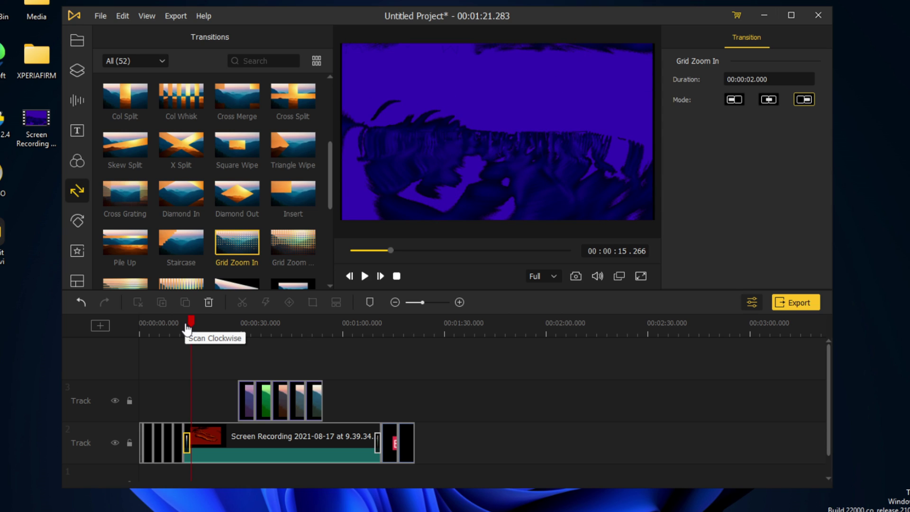
left_click(77, 221)
Apply the Shift Right animation to the screen recording clip.
left_click(171, 95)
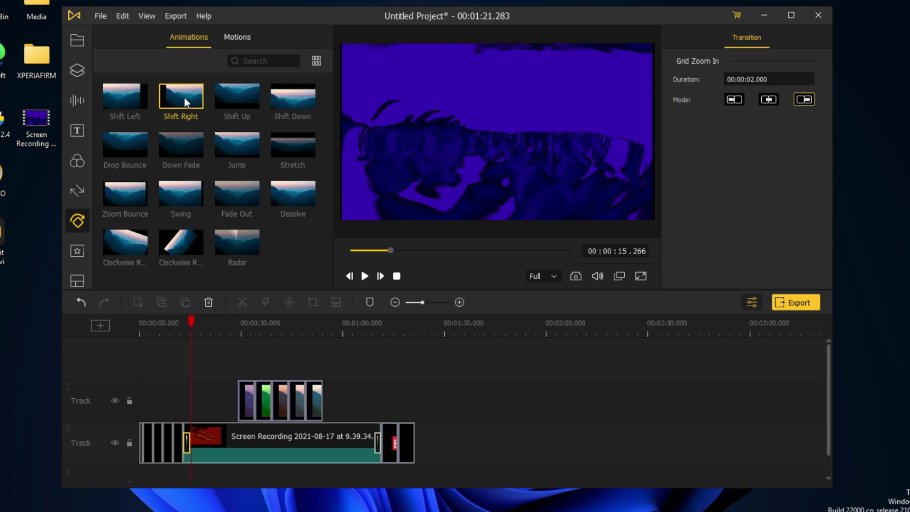
left_click_drag(384, 435, 361, 440)
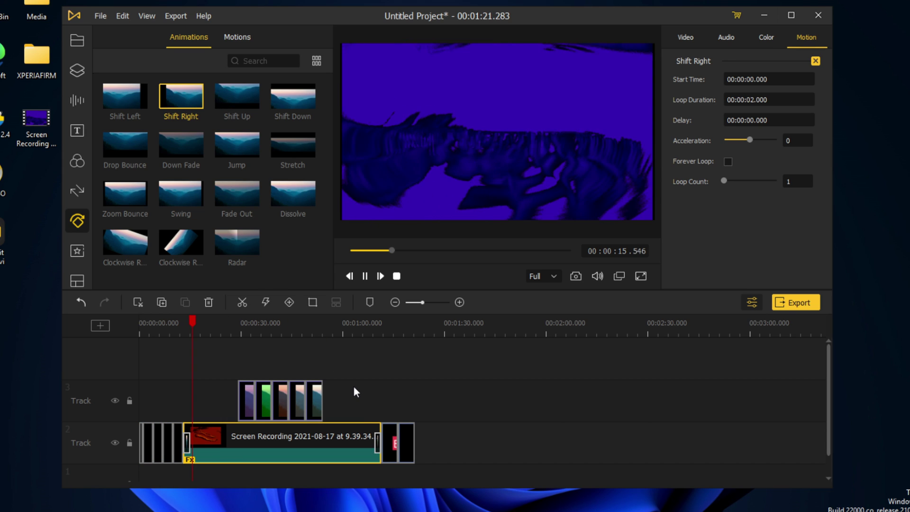
key("space")
Replay the animated recording from about 13 seconds, then bring up the regional effects library.
scroll(317, 332, "up", 1)
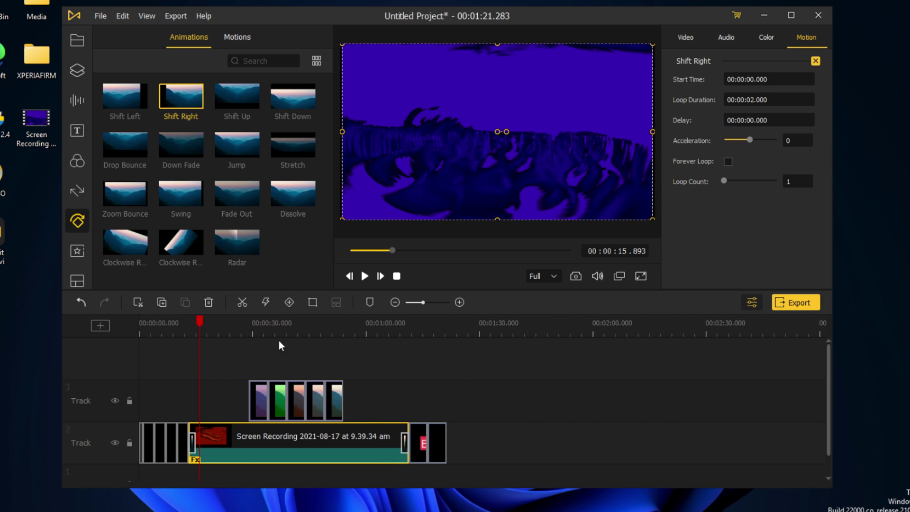
left_click_drag(198, 322, 382, 342)
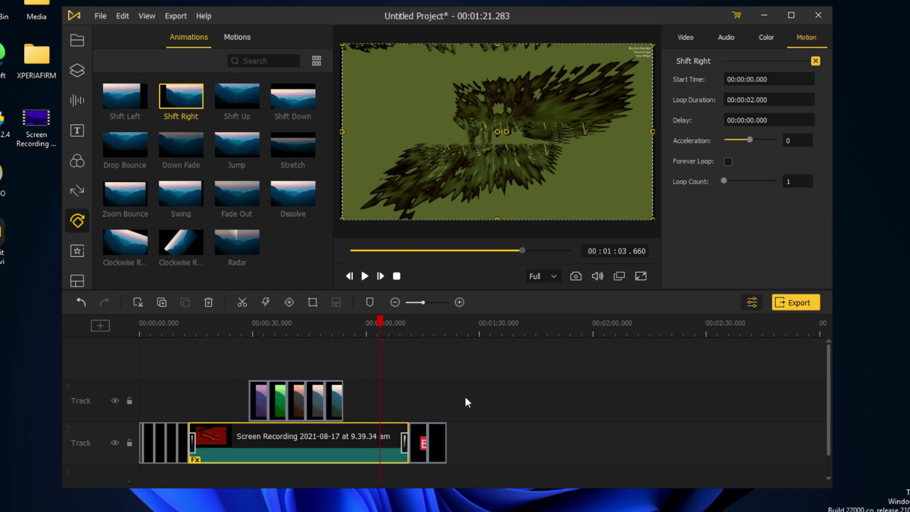
left_click_drag(394, 327, 382, 320)
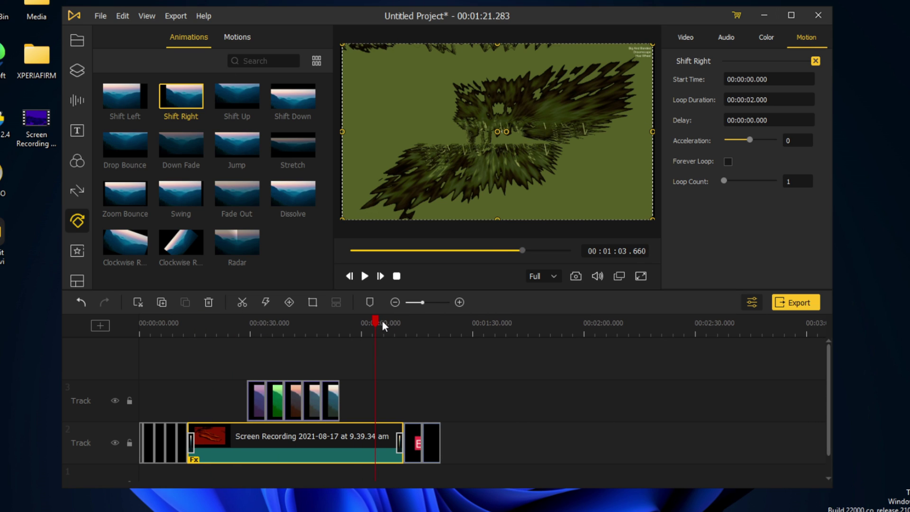
left_click_drag(199, 337, 188, 339)
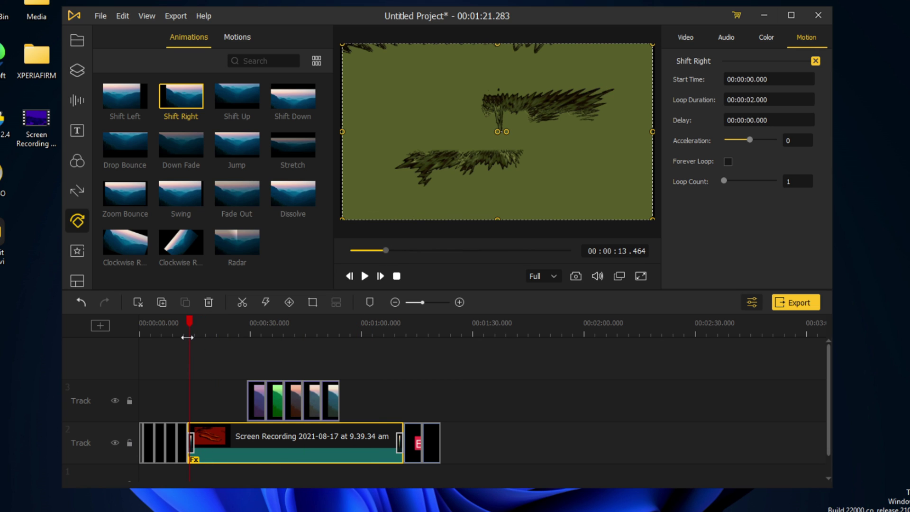
key("space")
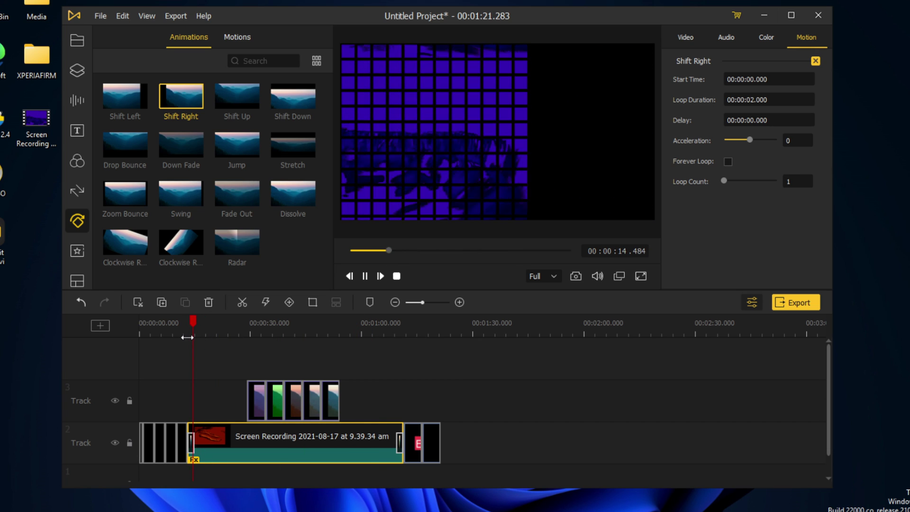
key("space")
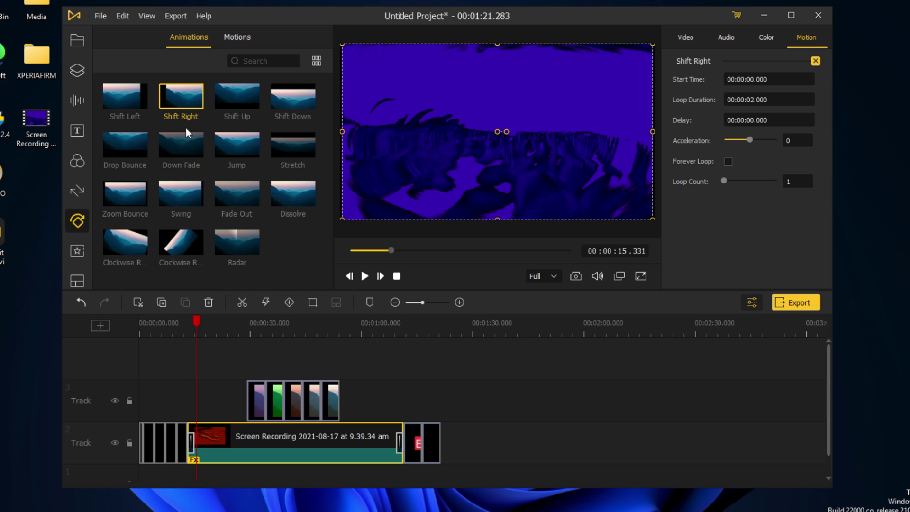
left_click(76, 252)
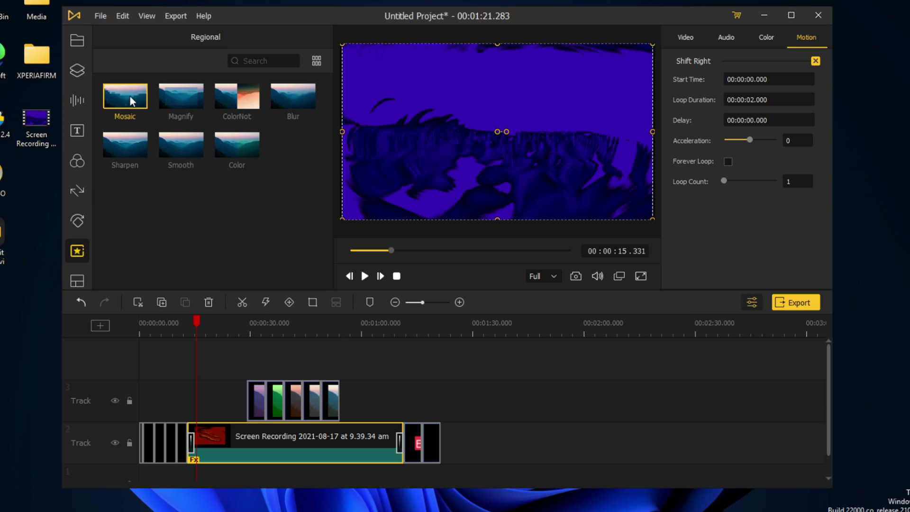
Place a Mosaic effect on track 3 and enlarge its region to 460.5% covering the whole frame.
left_click_drag(117, 98, 223, 416)
left_click(230, 329)
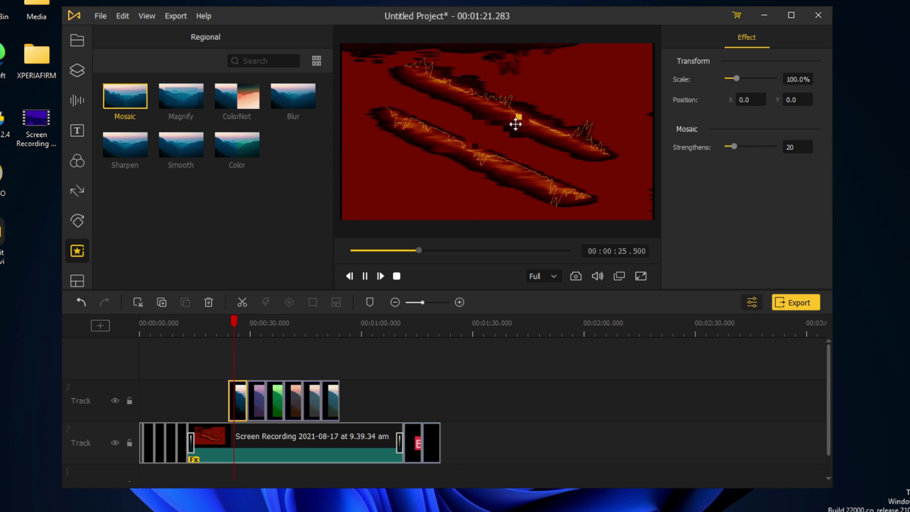
left_click_drag(516, 124, 636, 246)
left_click_drag(555, 171, 499, 150)
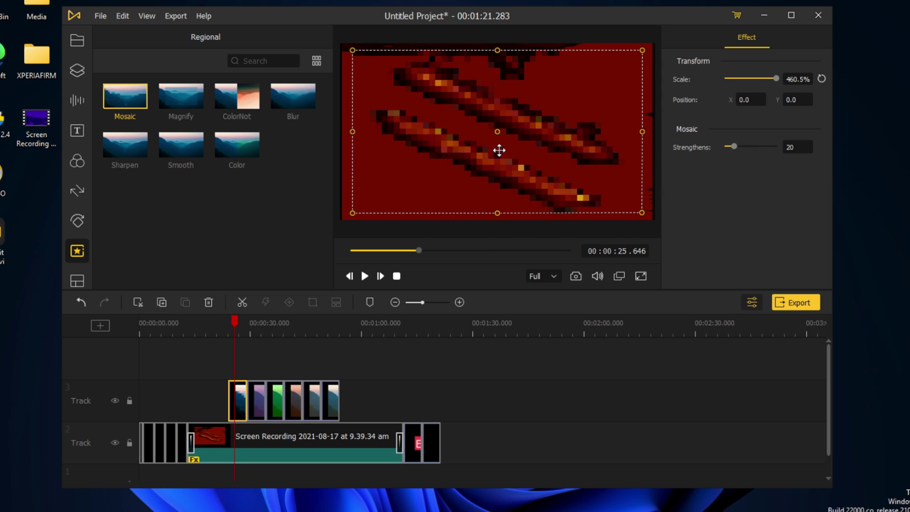
left_click(77, 280)
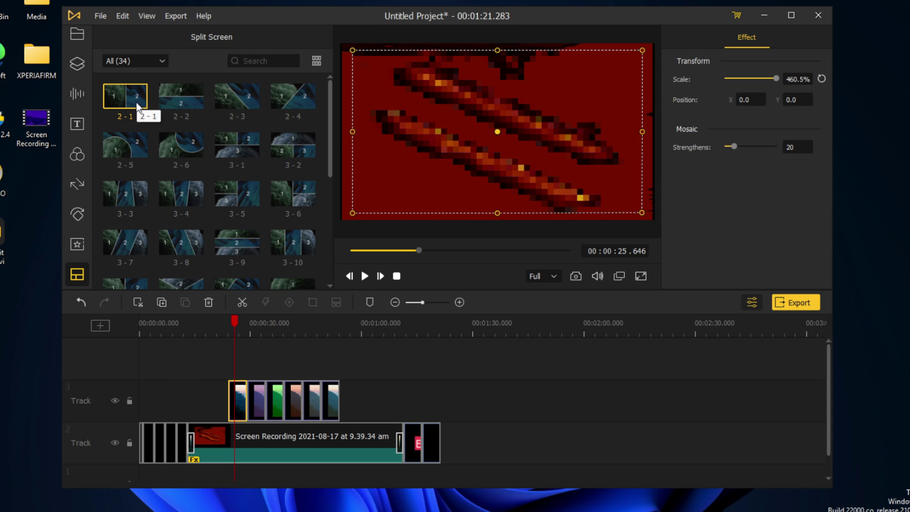
Insert the 2-1 split-screen clip and give its first pane 63% scale, brightness -15, contrast 100.
left_click_drag(123, 101, 212, 434)
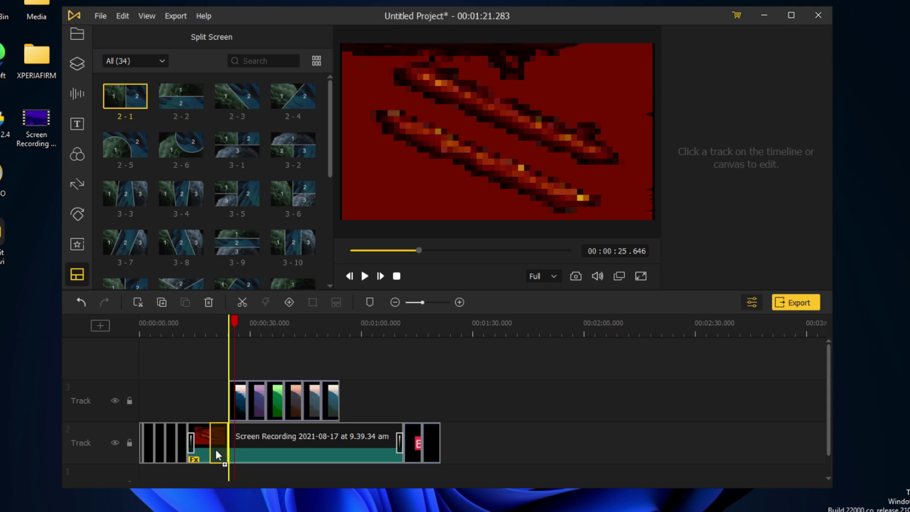
left_click_drag(216, 451, 218, 434)
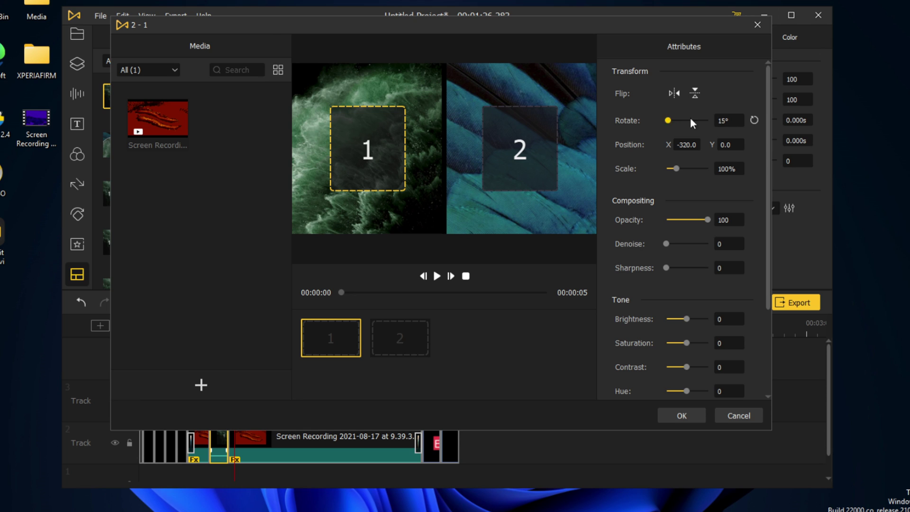
left_click_drag(690, 117, 666, 115)
left_click_drag(677, 170, 672, 169)
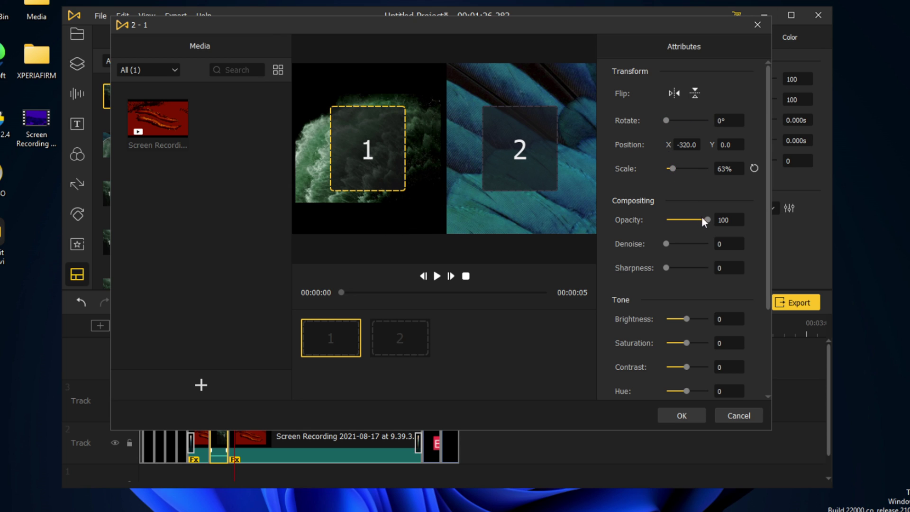
mouse_move(701, 220)
left_mouse_down()
mouse_move(668, 220)
mouse_move(713, 217)
left_mouse_up()
left_click_drag(683, 317, 735, 337)
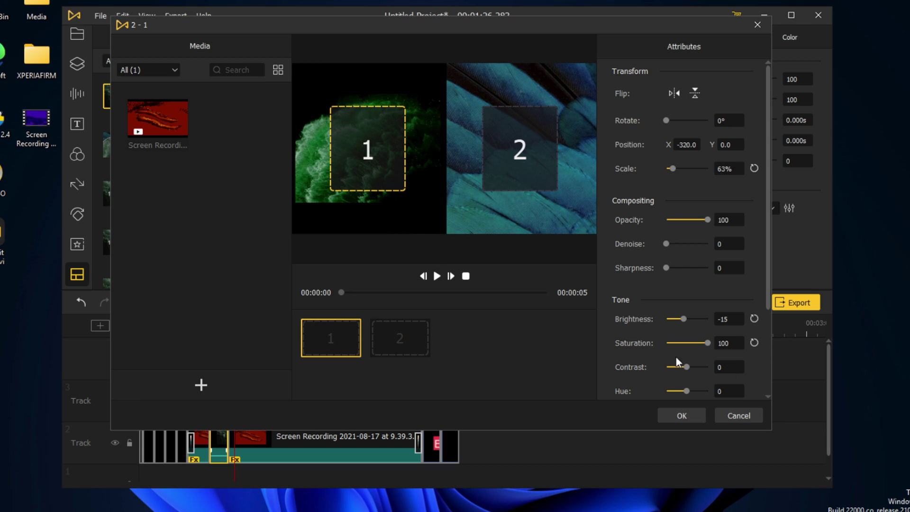
left_click_drag(688, 366, 735, 367)
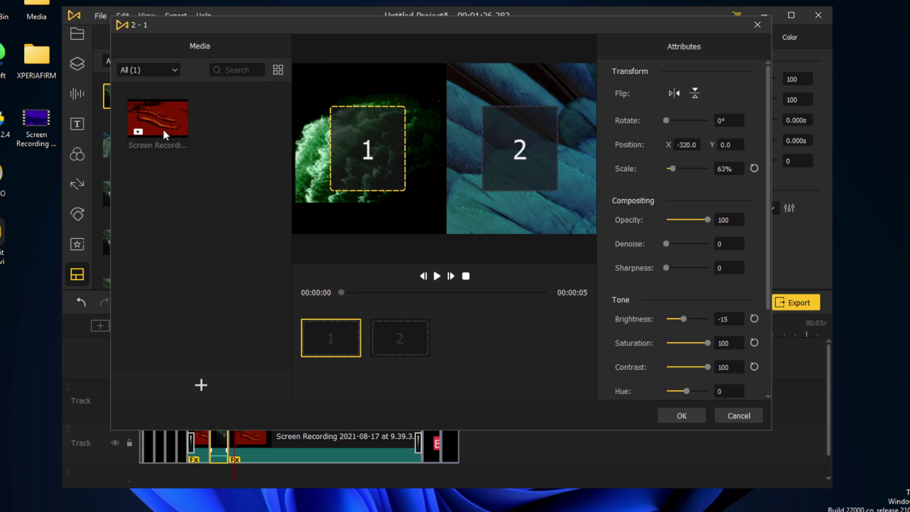
left_click(756, 25)
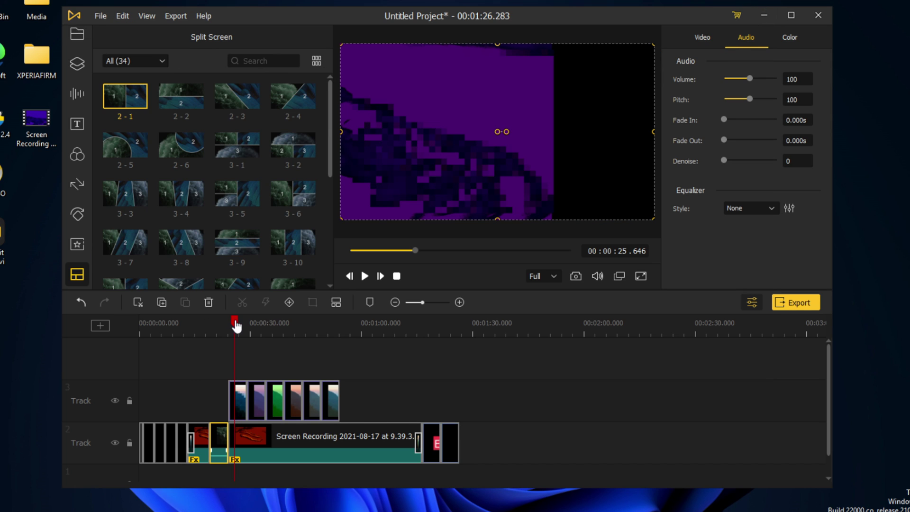
Scrub the playhead from about 28 seconds to about one minute.
left_click_drag(236, 326, 163, 325)
left_click(243, 326)
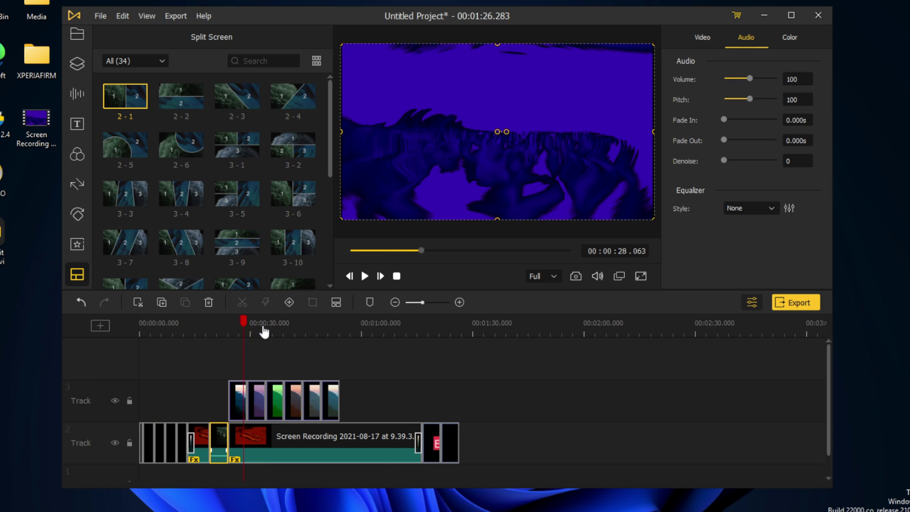
left_click_drag(264, 332, 367, 361)
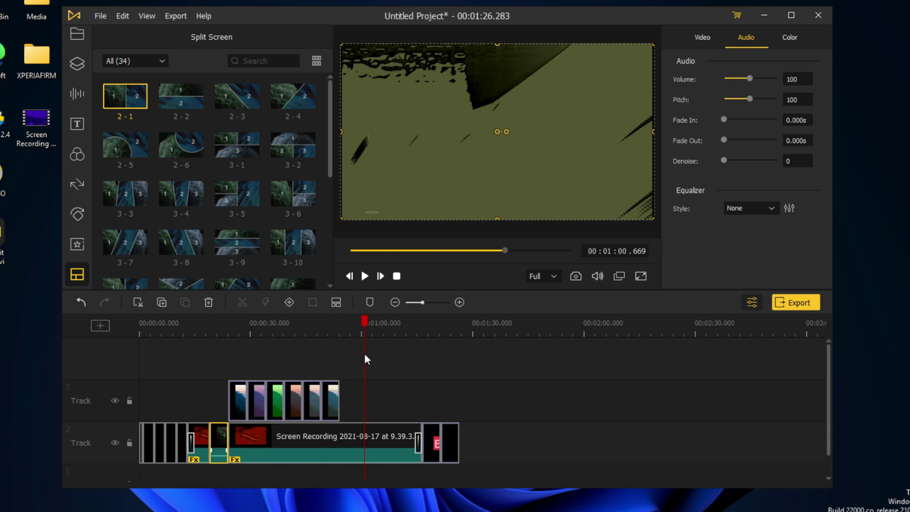
Export the project as the MP4 video My_Video, continuing past the trial watermark notice.
left_click(179, 16)
left_click(184, 30)
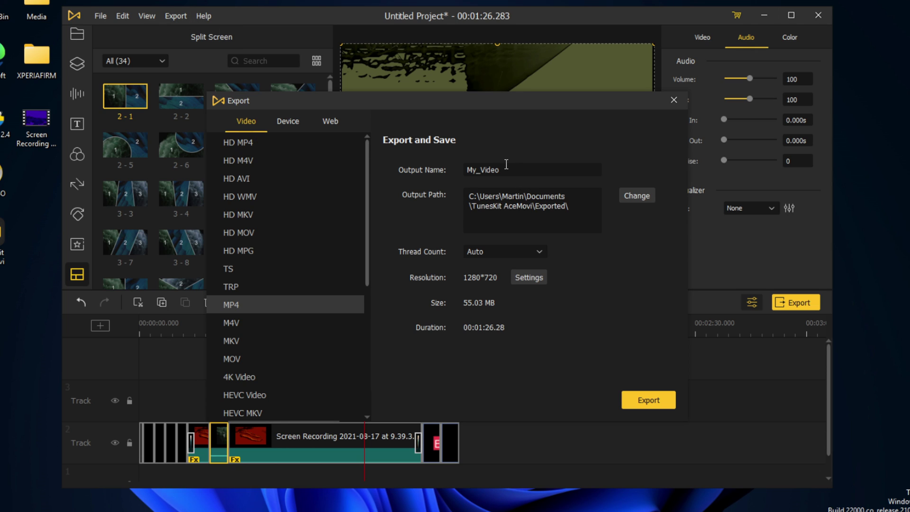
left_click(655, 405)
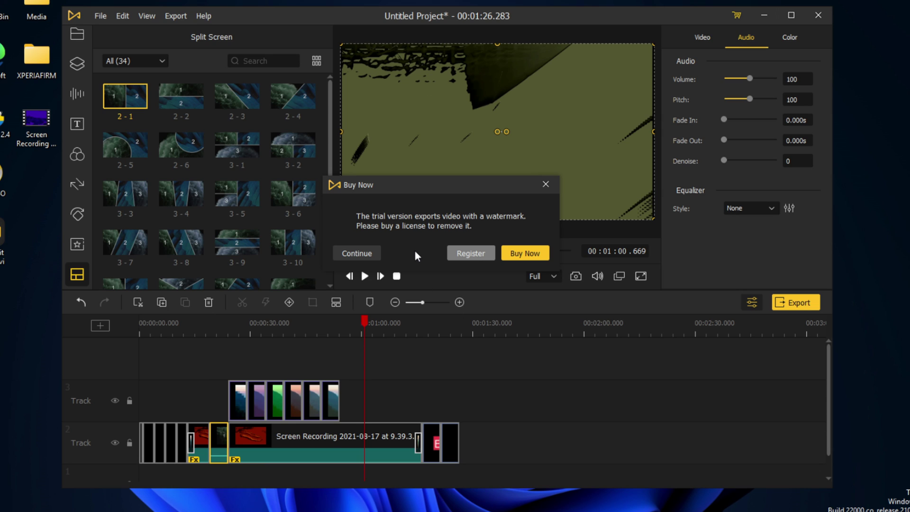
left_click(357, 253)
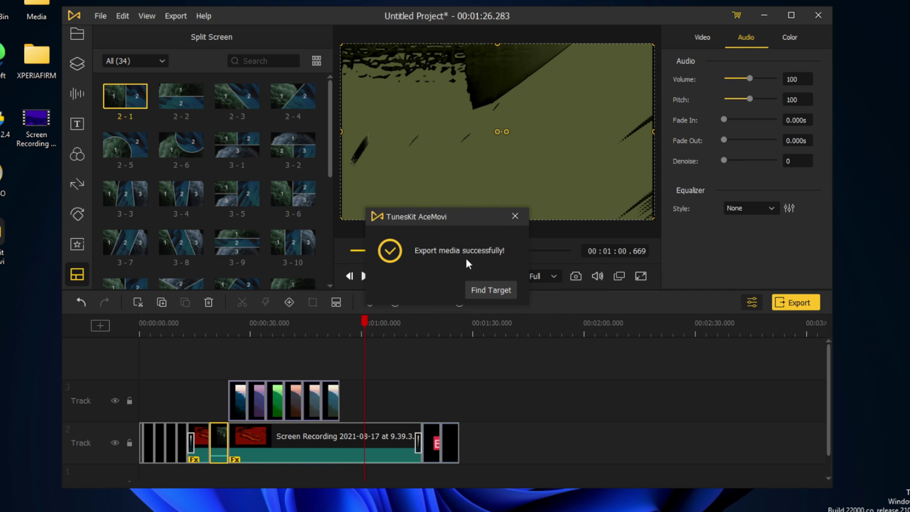
left_click(484, 289)
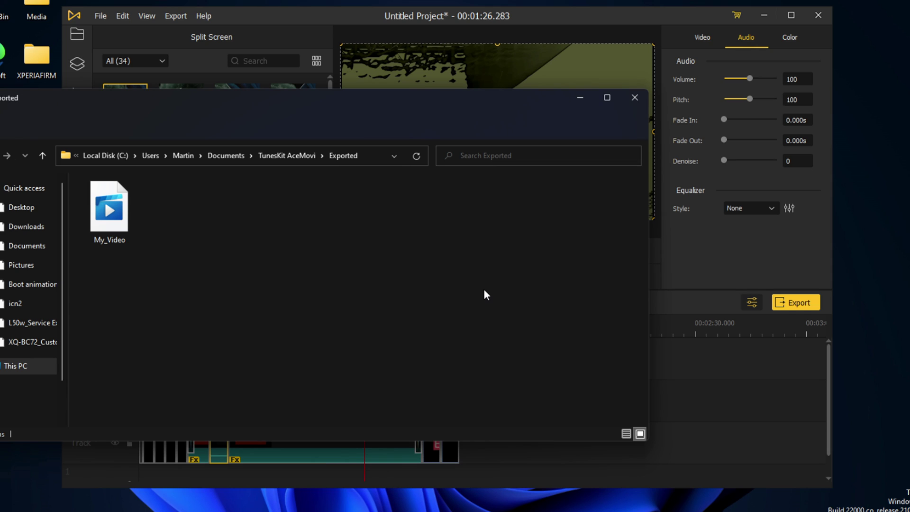
Select the exported My_Video file in the TunesKit AceMovi Exported folder.
left_click(106, 215)
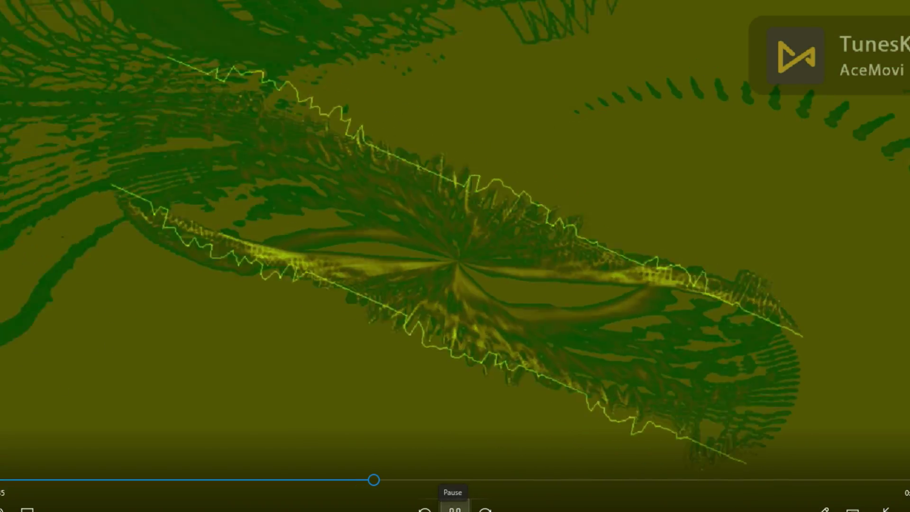
Skip ahead in My_Video to the red-tinted filter section.
left_click(426, 480)
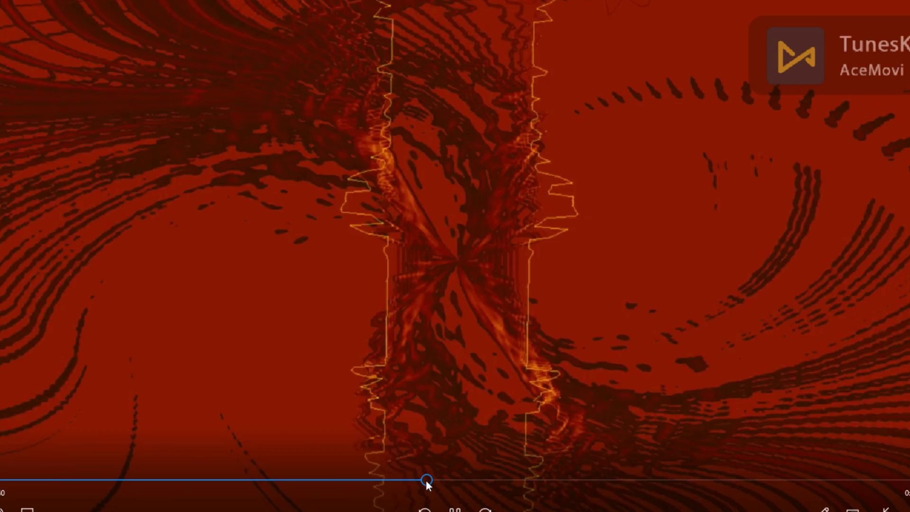